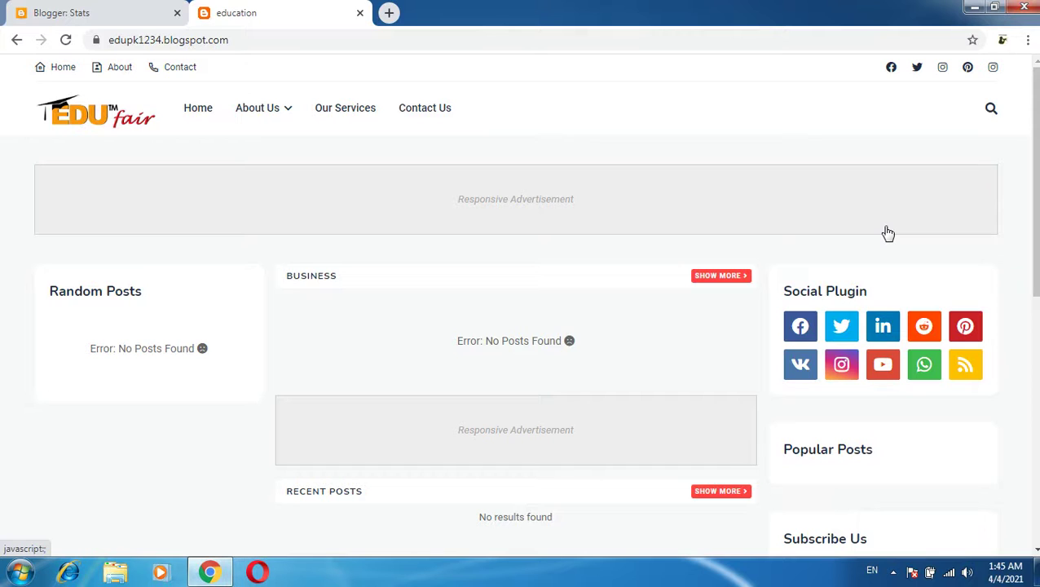
Open the layout editor of the education blog at the Social Top and Main Menu gadgets.
click(109, 18)
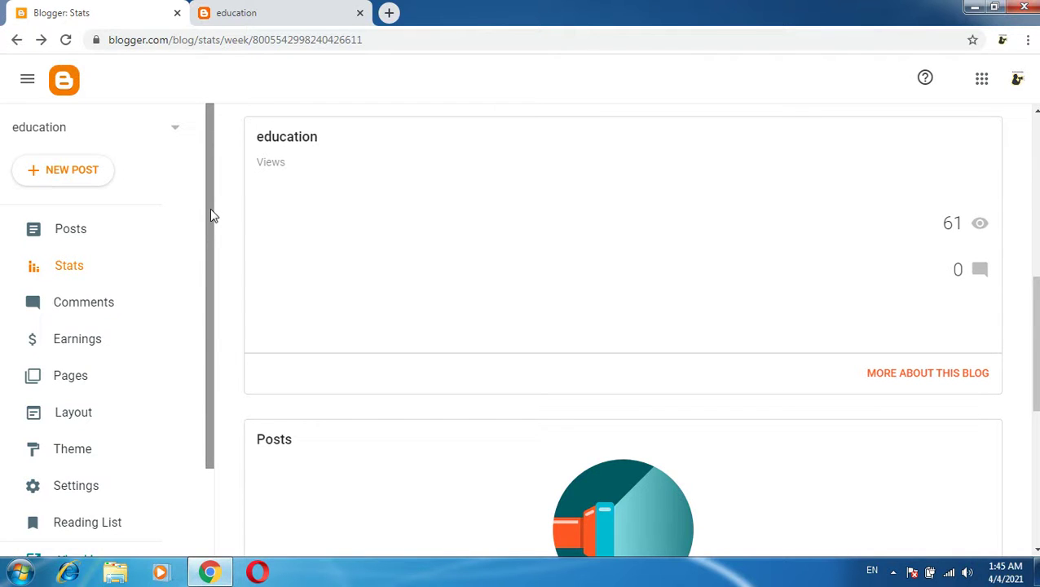
drag(210, 215, 211, 304)
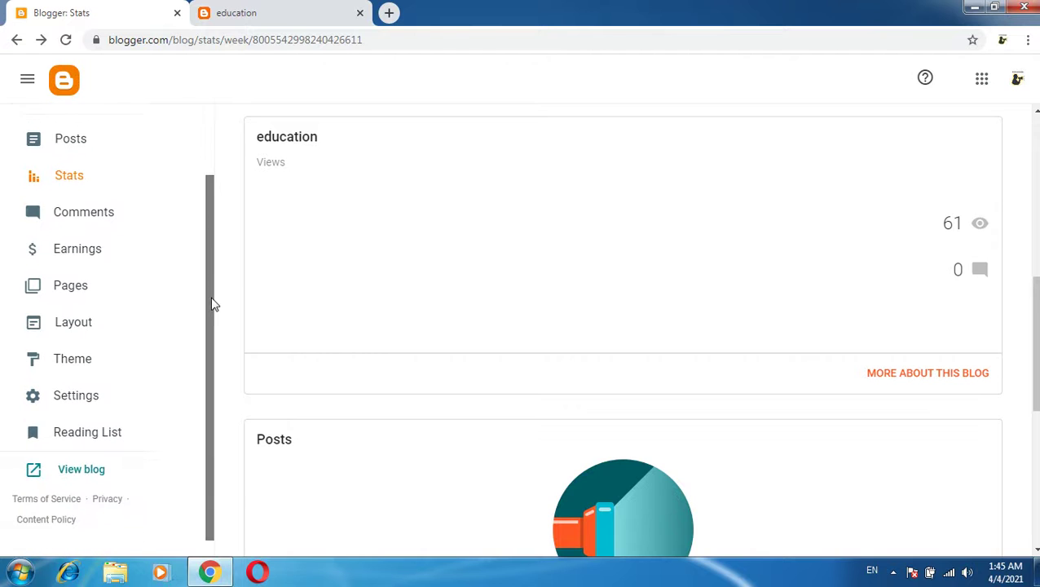
click(82, 306)
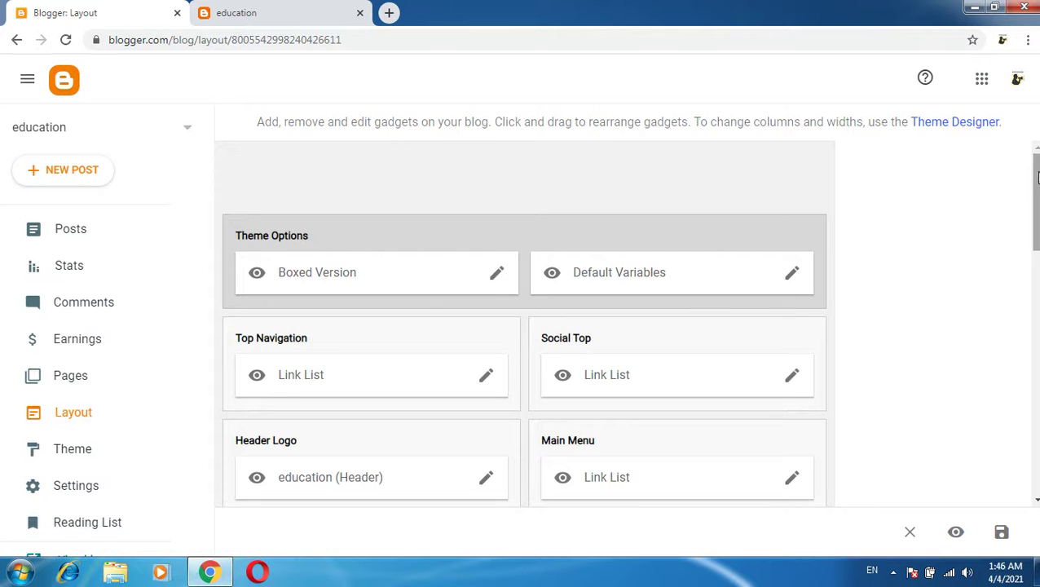
scroll(1037, 177, down, 1)
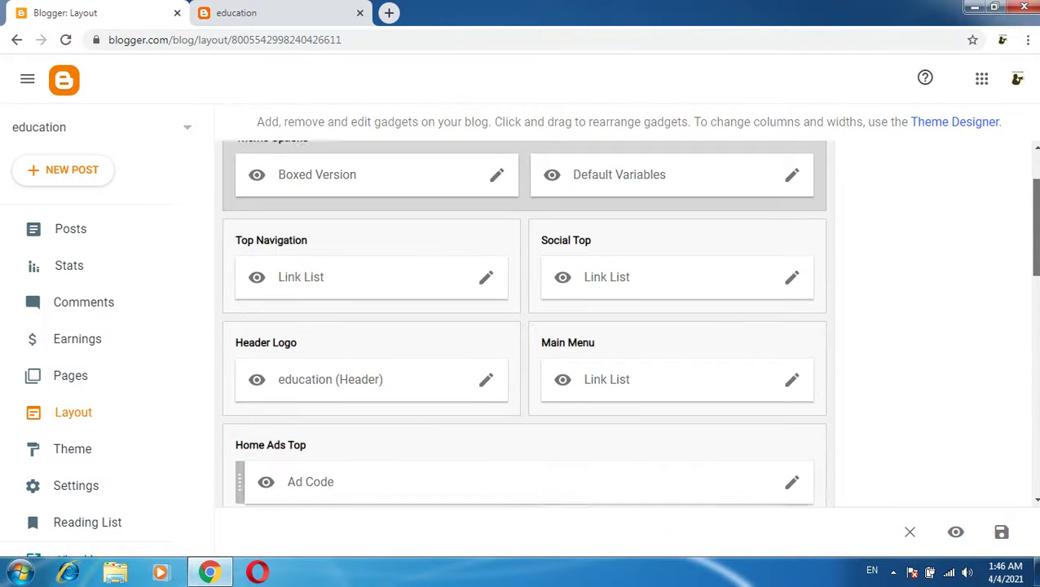
drag(1034, 228, 1035, 240)
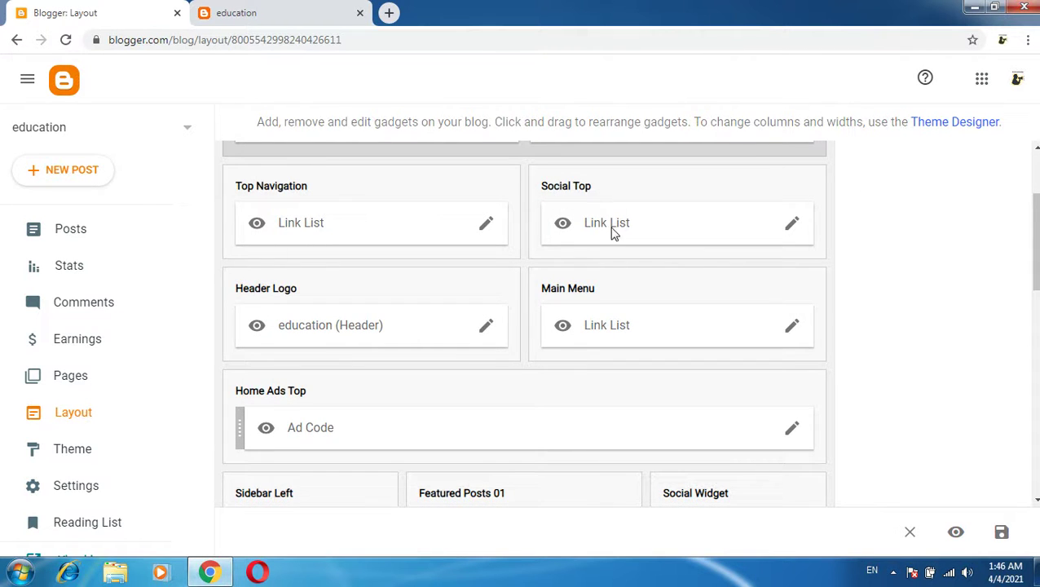
Look at the live blog's header, and hide the Social Top link list by clearing Show Link List and saving.
click(290, 13)
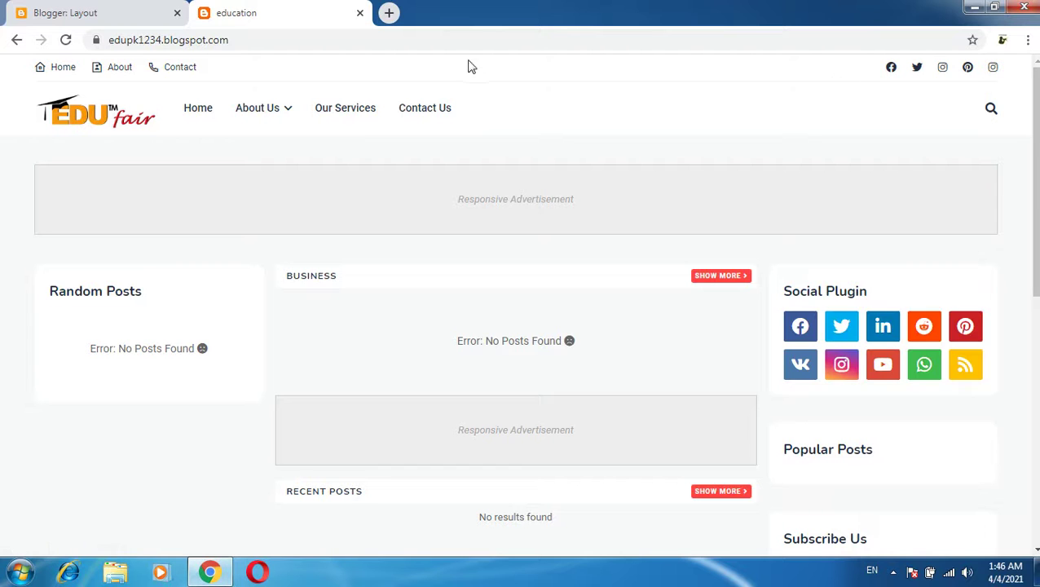
click(103, 12)
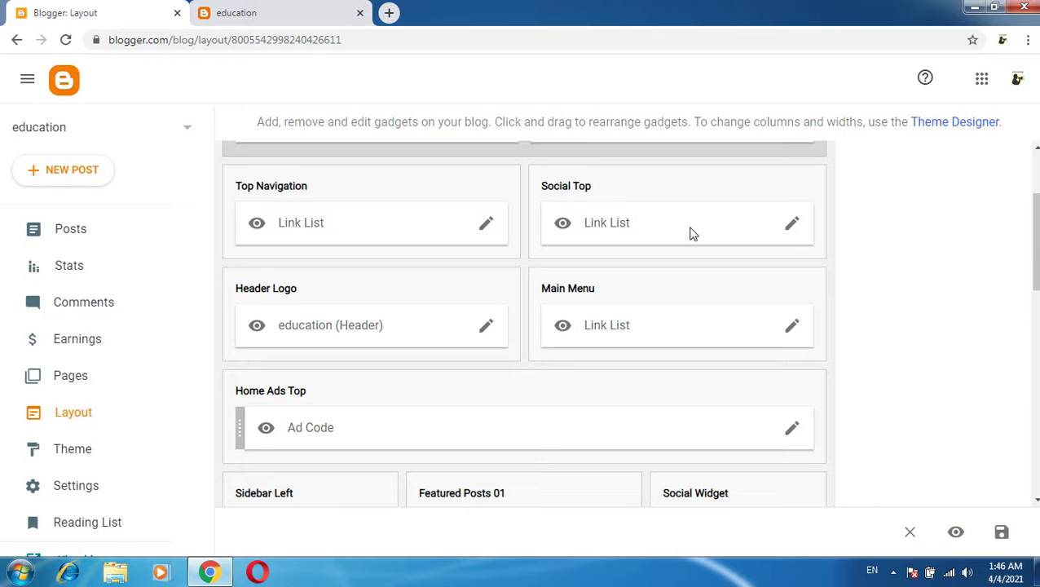
click(792, 225)
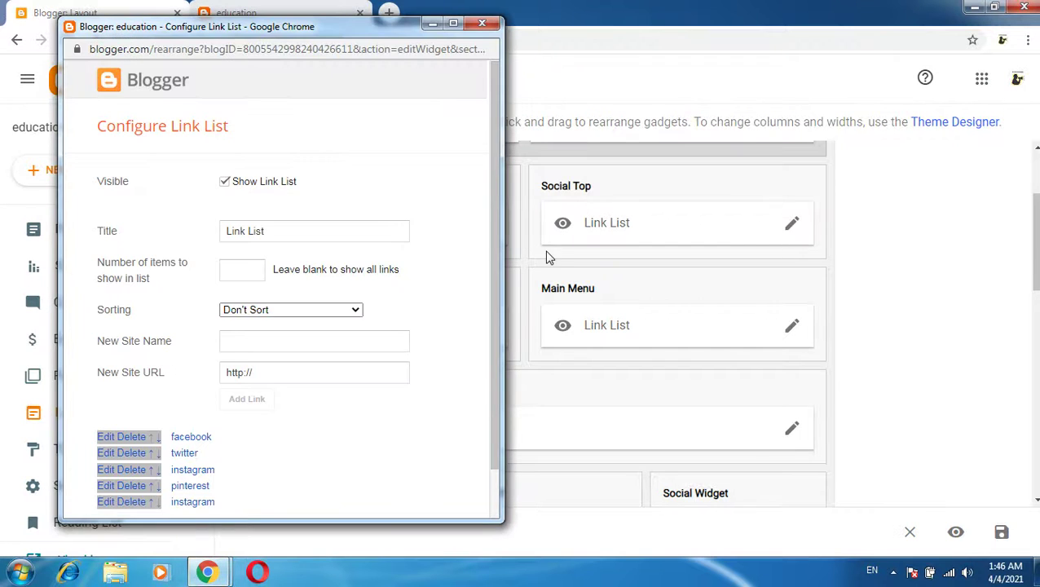
drag(492, 191, 497, 307)
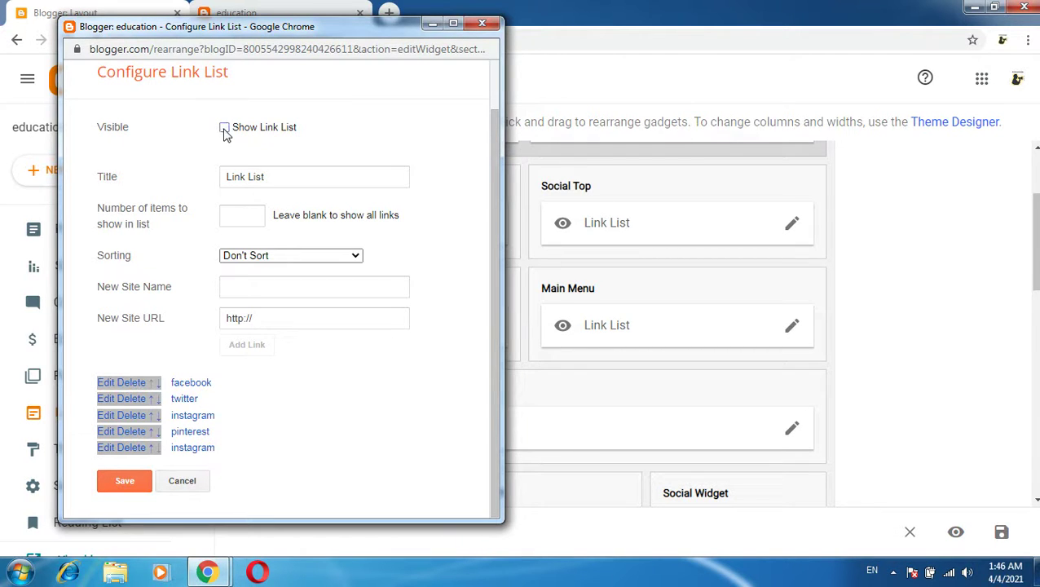
click(133, 480)
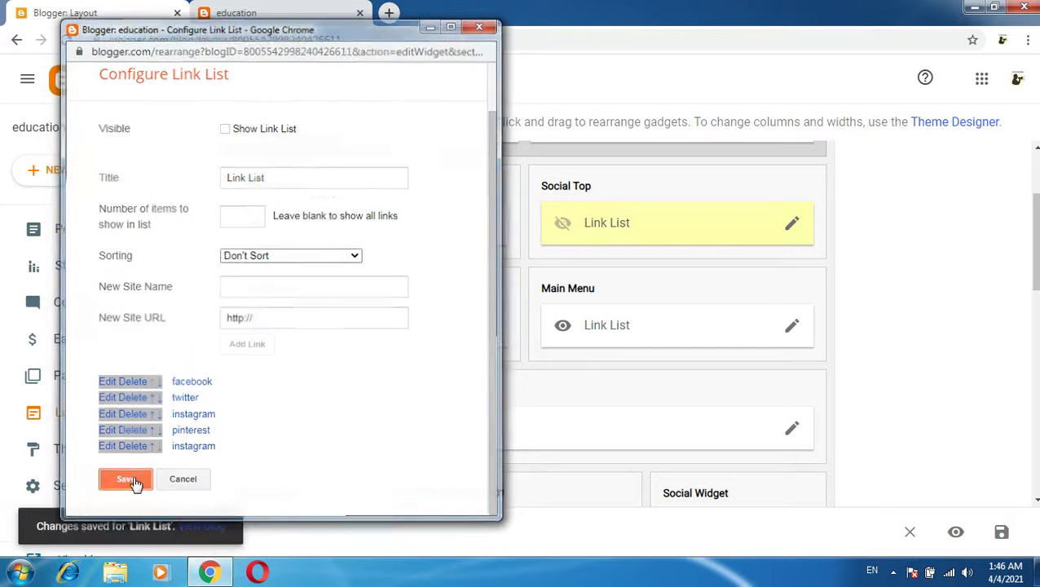
Reload the live education blog to check the social icons in its header.
click(275, 16)
click(290, 39)
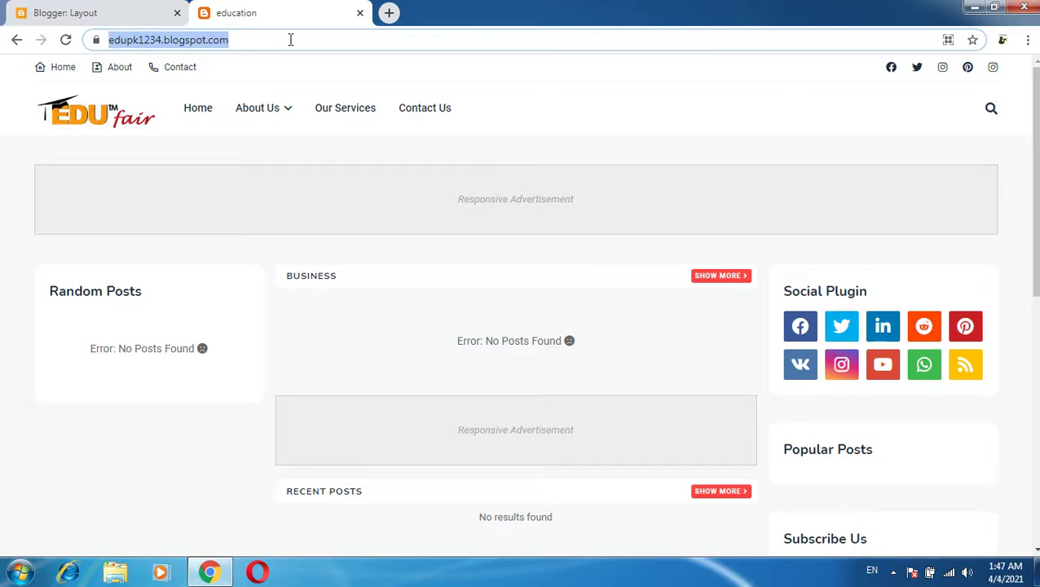
key(Return)
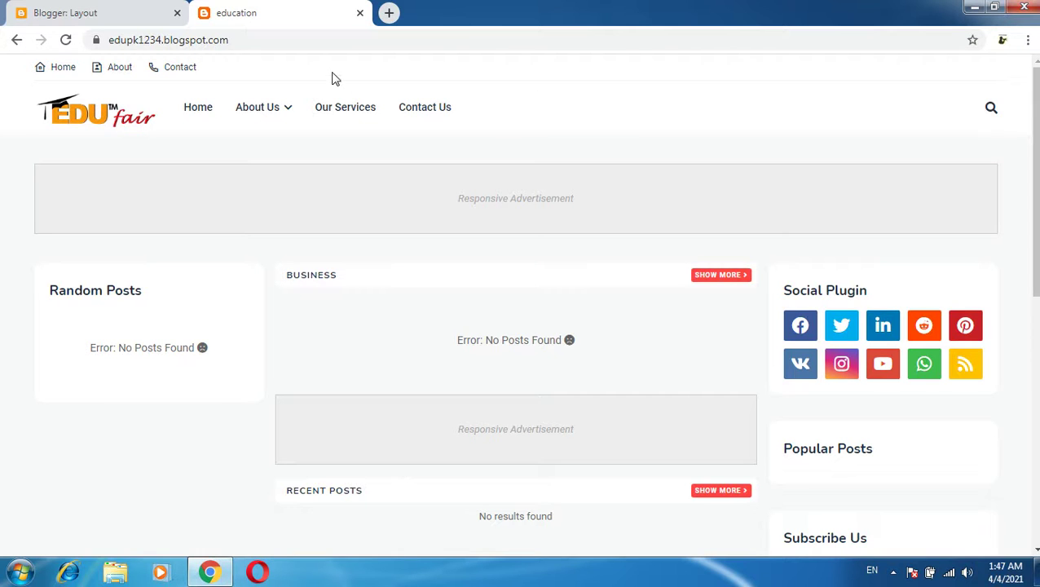
Open the Social Top link list settings in the blog layout and turn Show Link List back on.
click(137, 15)
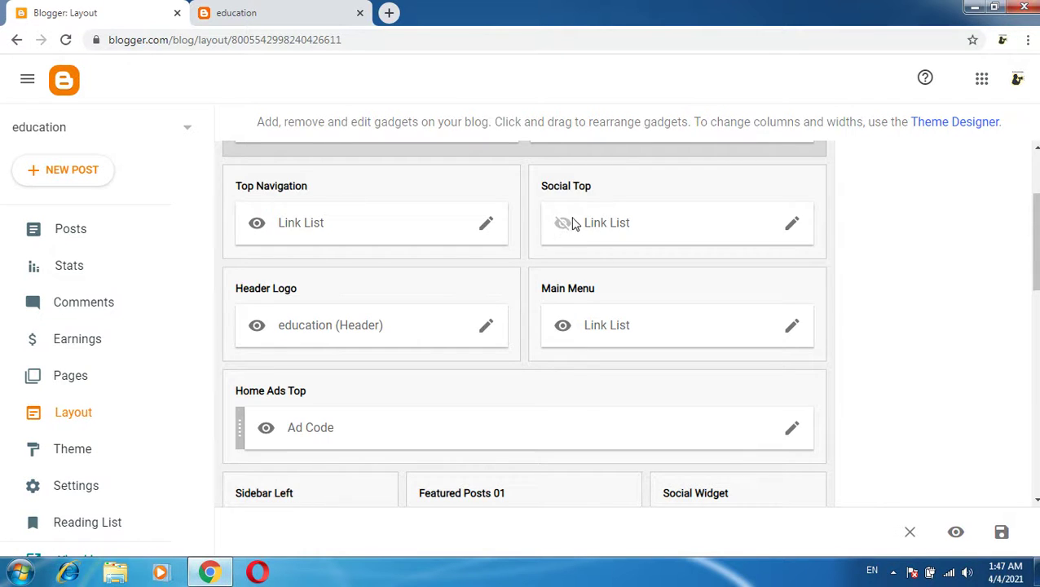
mouse_move(567, 233)
click(792, 225)
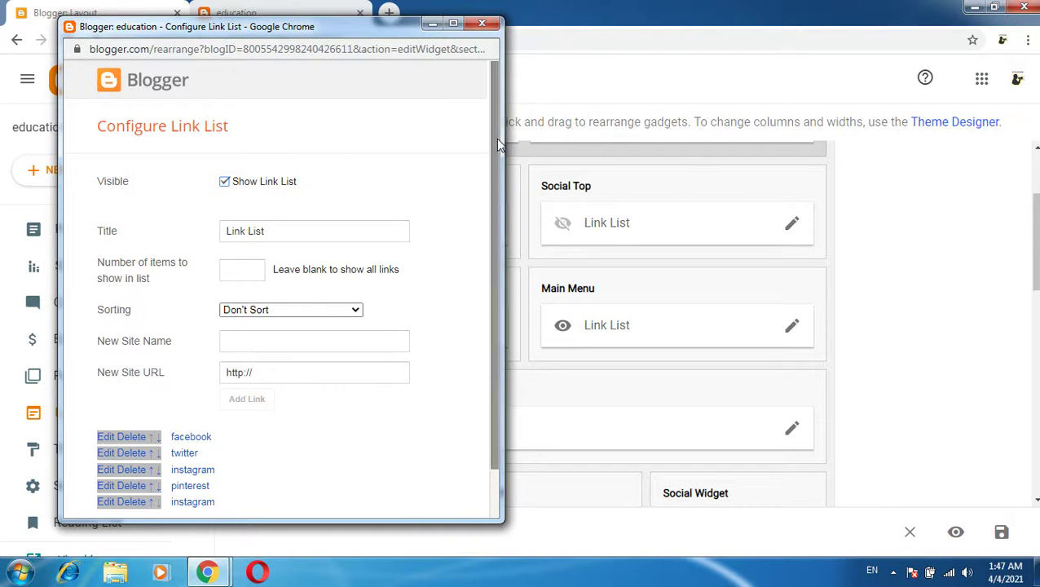
scroll(498, 230, down, 2)
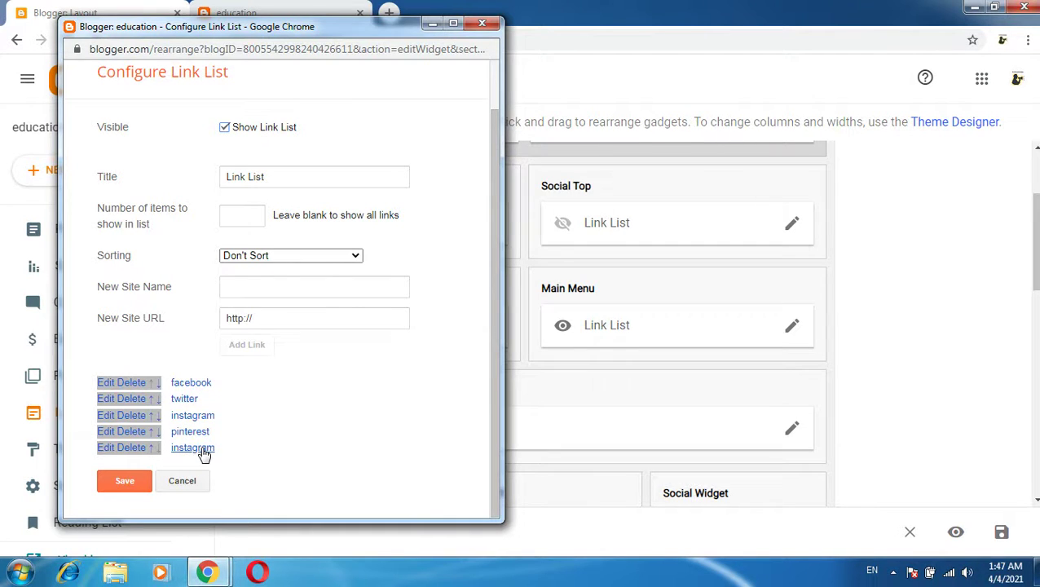
Rename the last instagram link in the Social Top list as Youtube and save the link list.
click(103, 450)
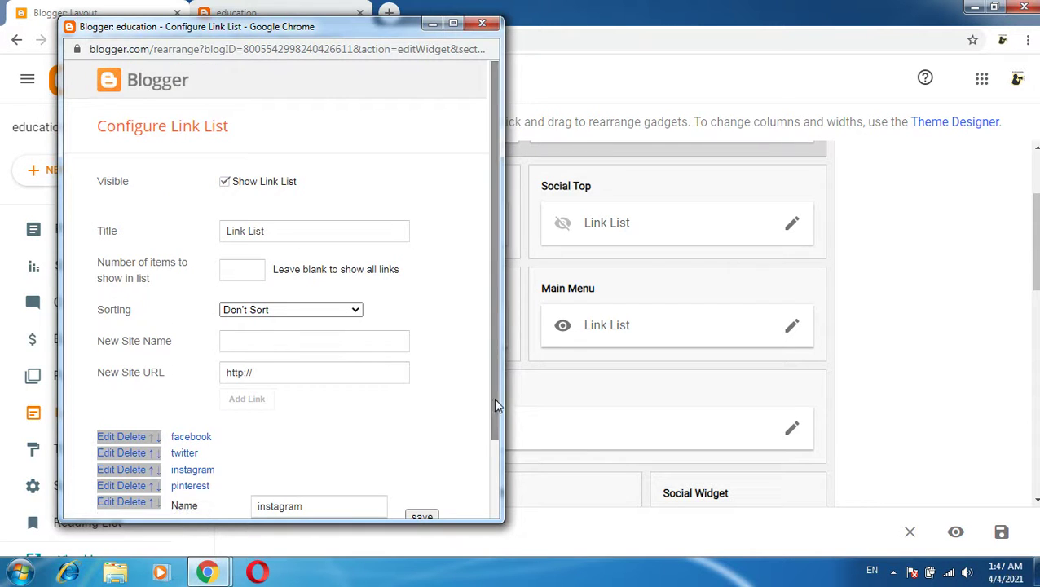
drag(493, 397, 500, 474)
double_click(329, 424)
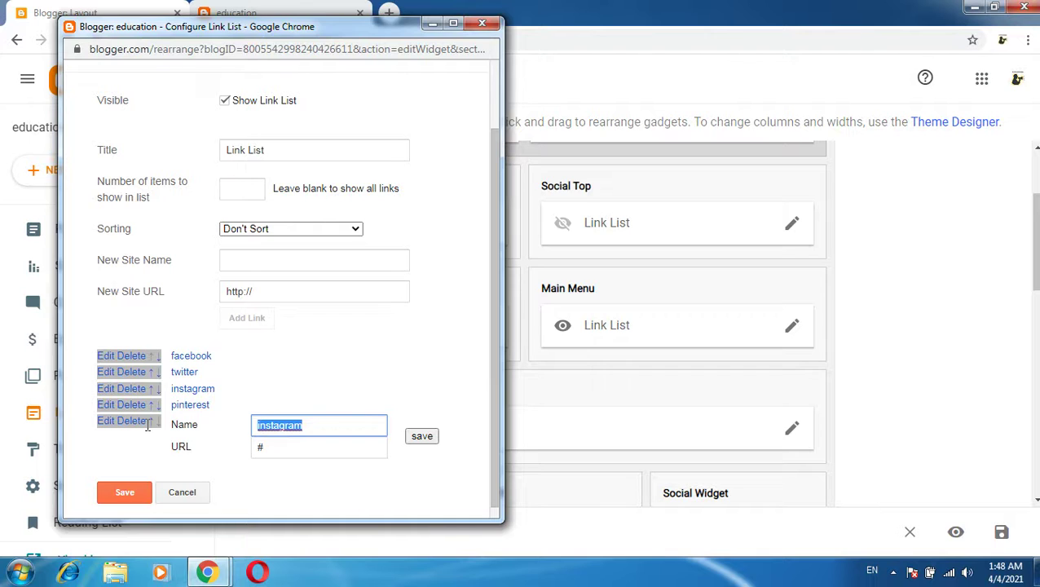
text(Youtube)
key(ctrl+a)
click(374, 432)
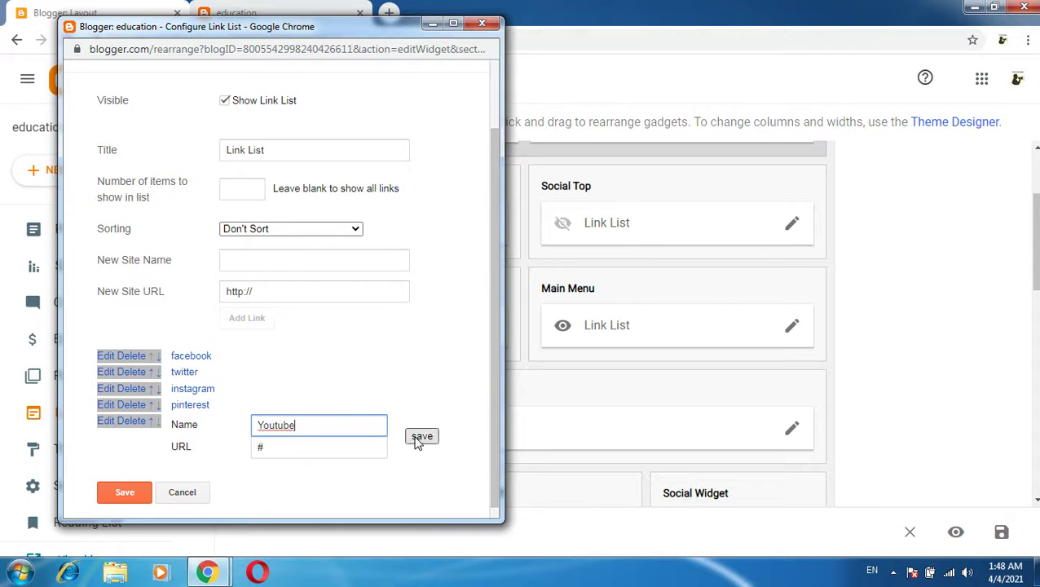
click(421, 436)
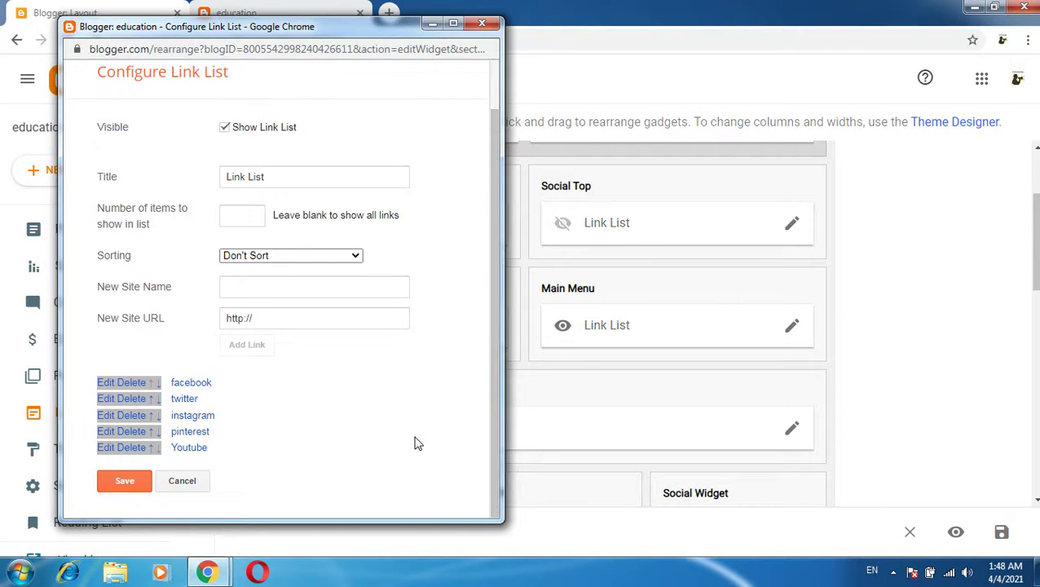
click(135, 486)
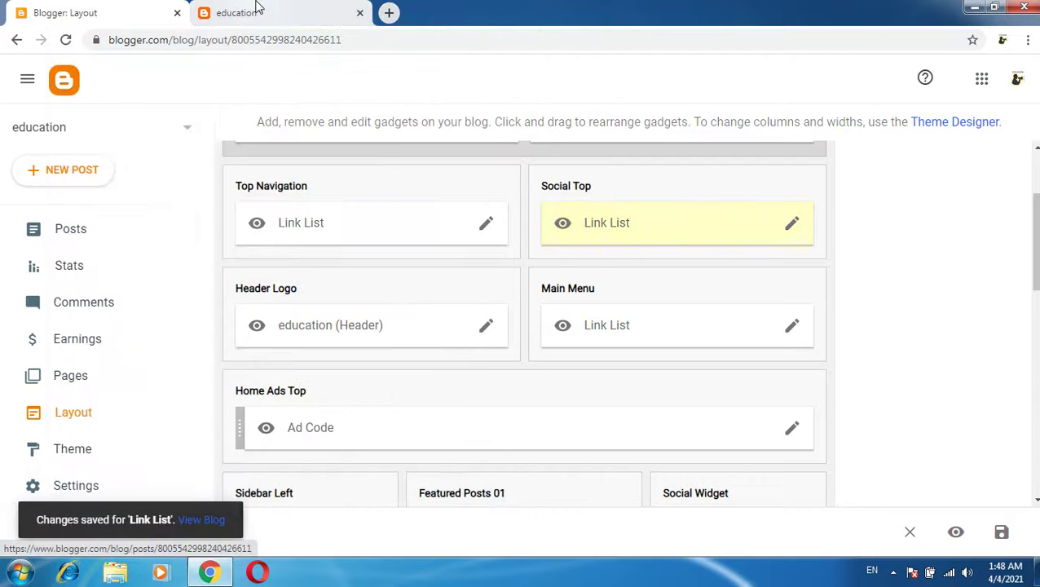
View the live blog again to check the header for the Youtube social icon.
click(262, 13)
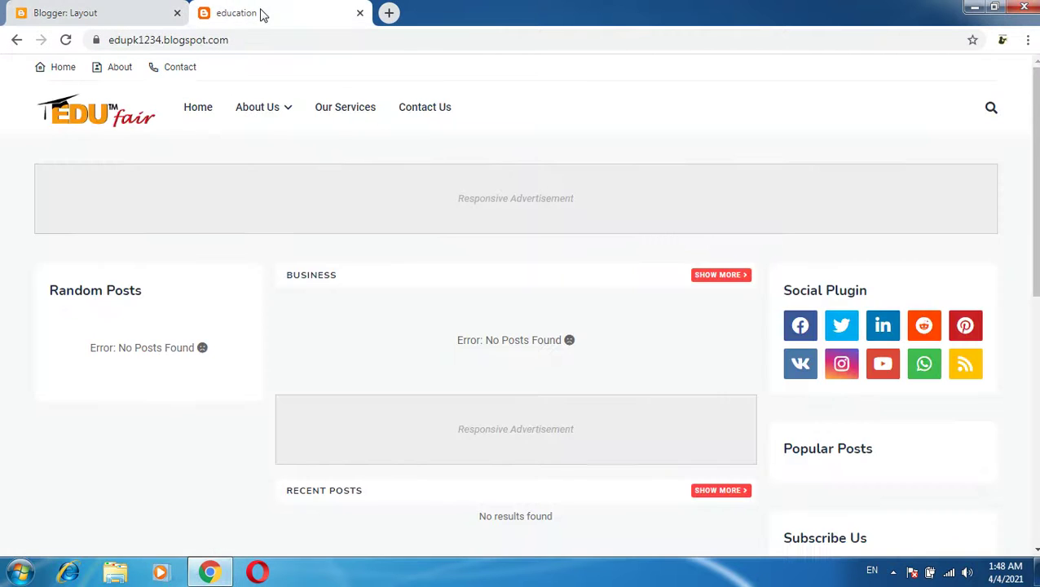
click(438, 122)
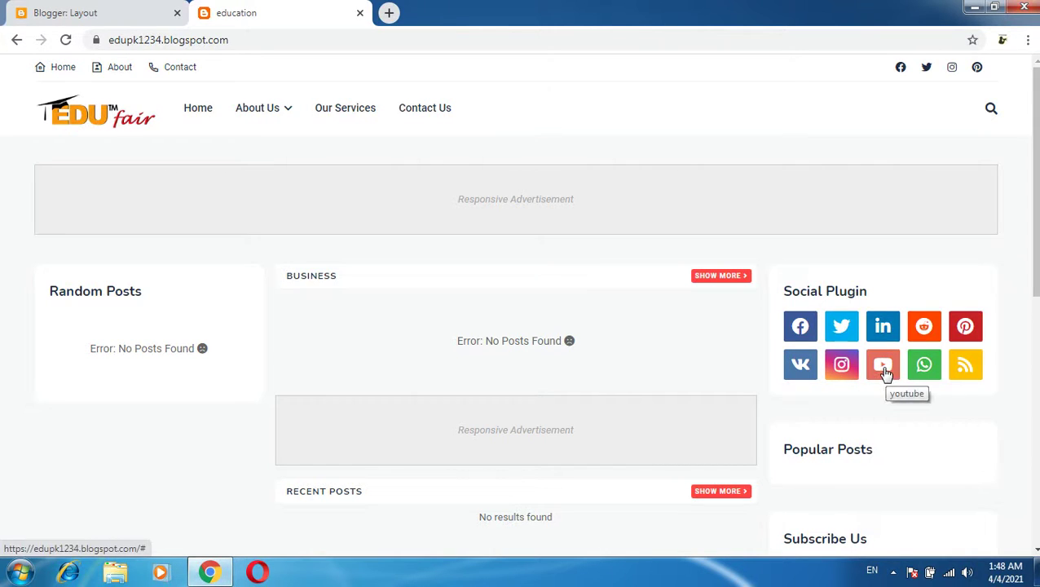
Rename the Youtube link in the Social Top list to lowercase "youtube" and save the link list.
click(112, 14)
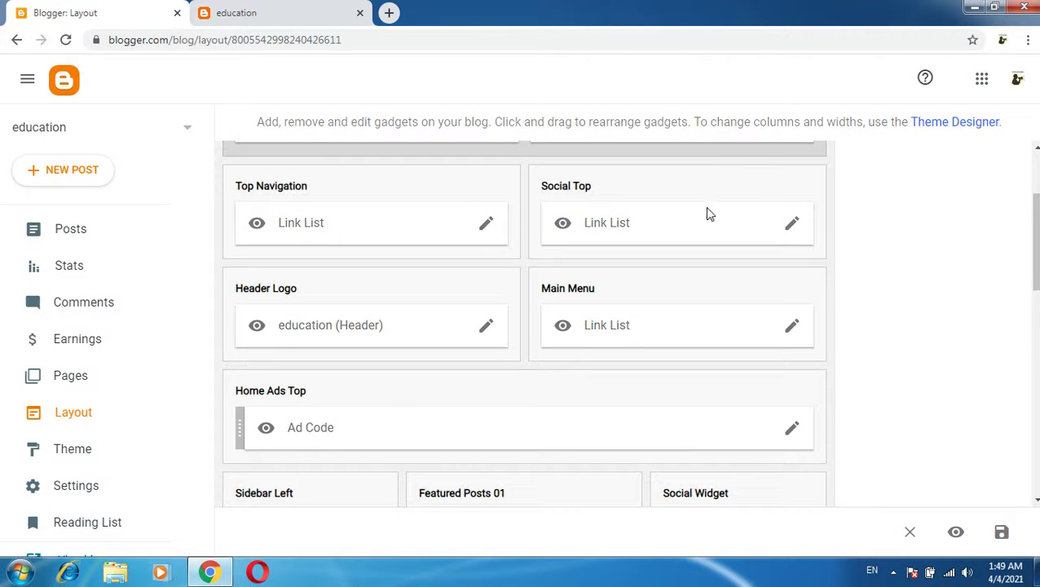
click(792, 226)
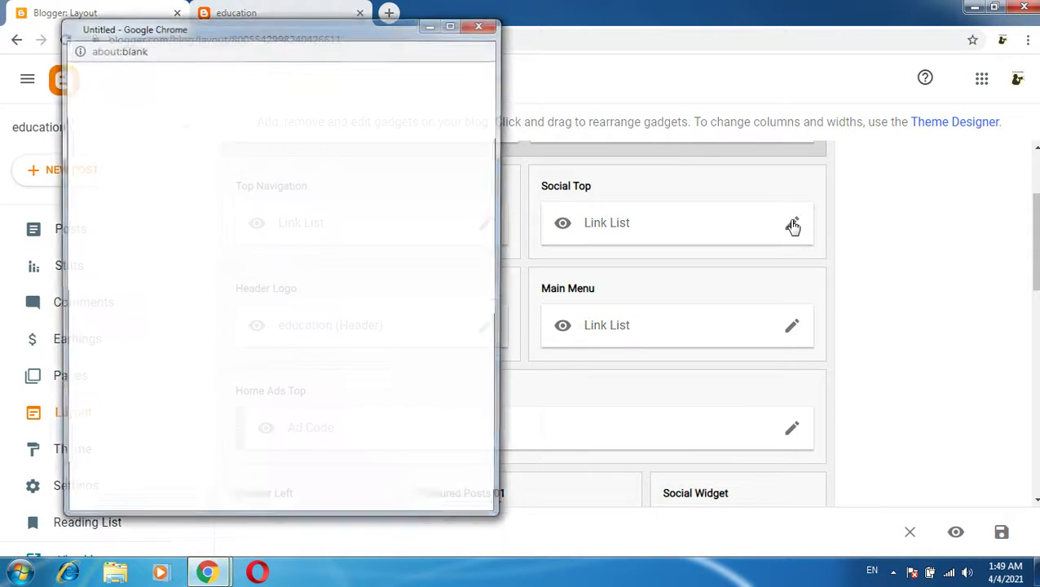
drag(487, 288, 481, 375)
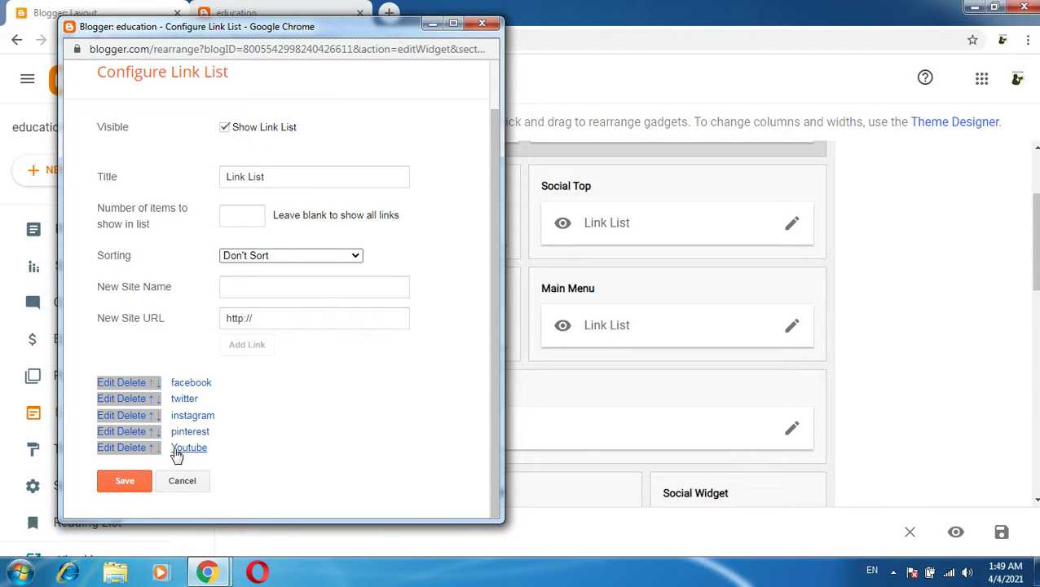
click(105, 449)
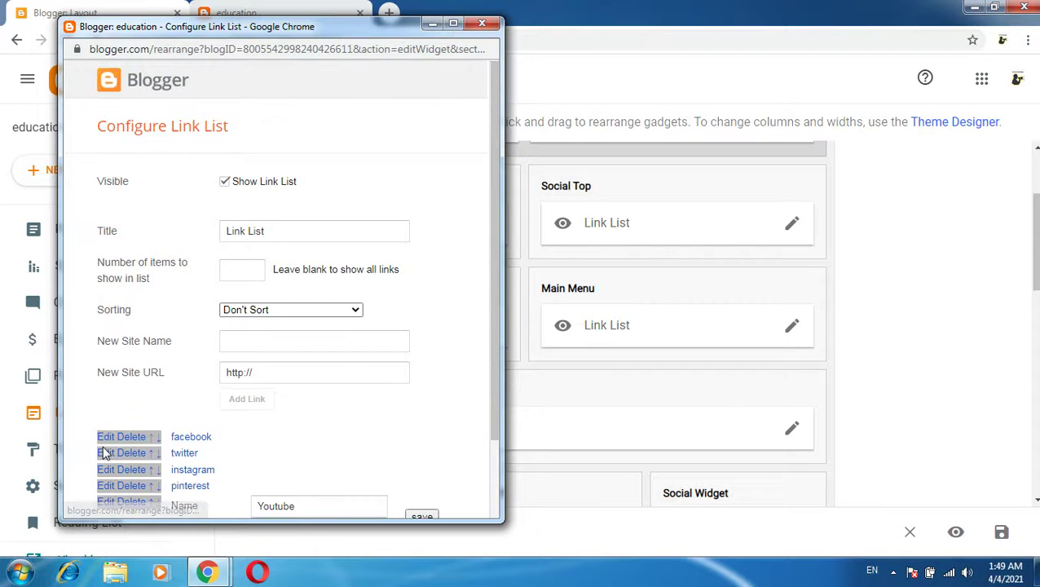
drag(491, 395, 499, 471)
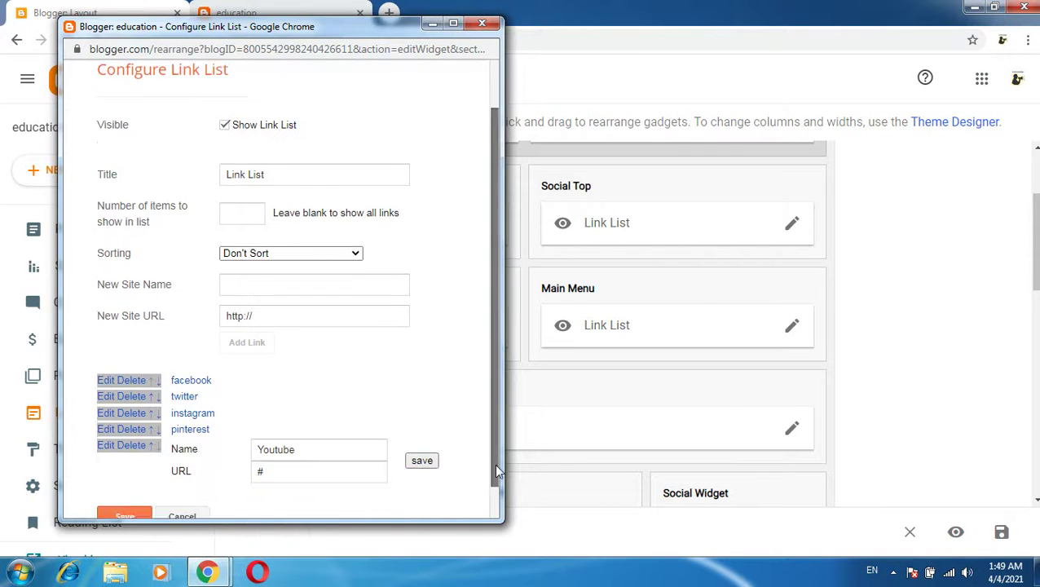
scroll(499, 471, down, 1)
click(265, 427)
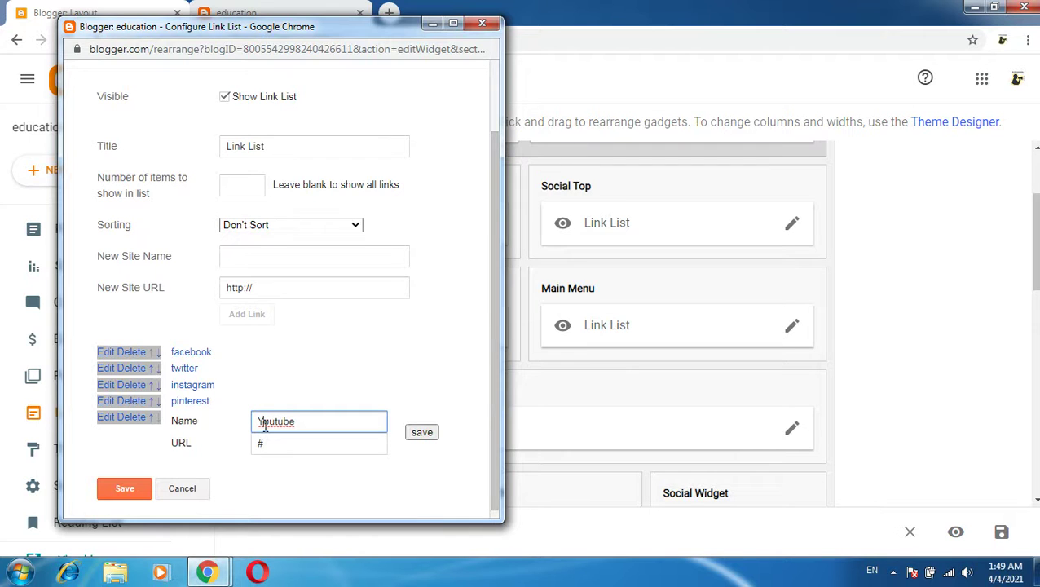
double_click(265, 425)
text(youtube)
click(431, 434)
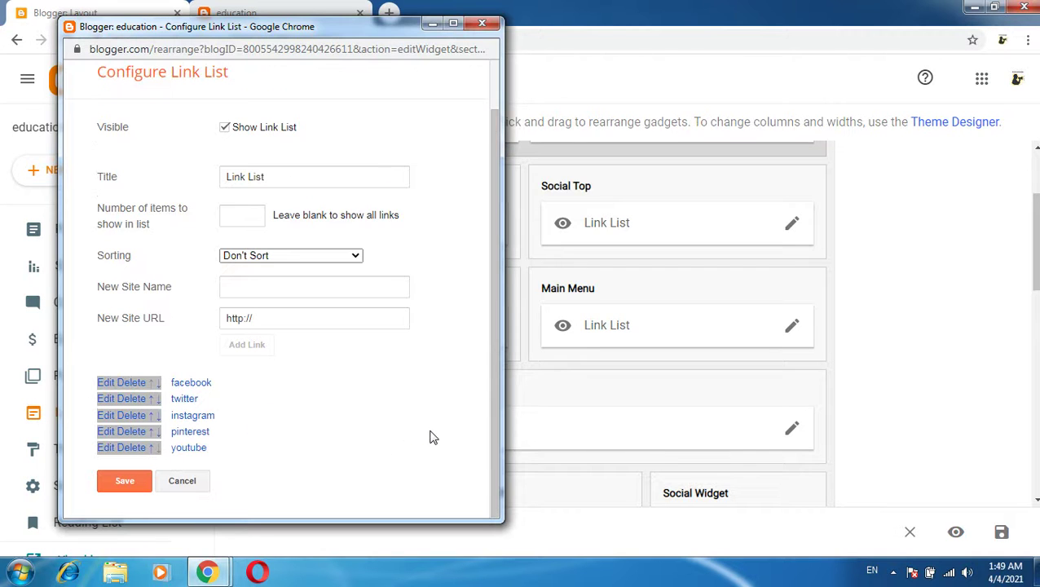
click(124, 481)
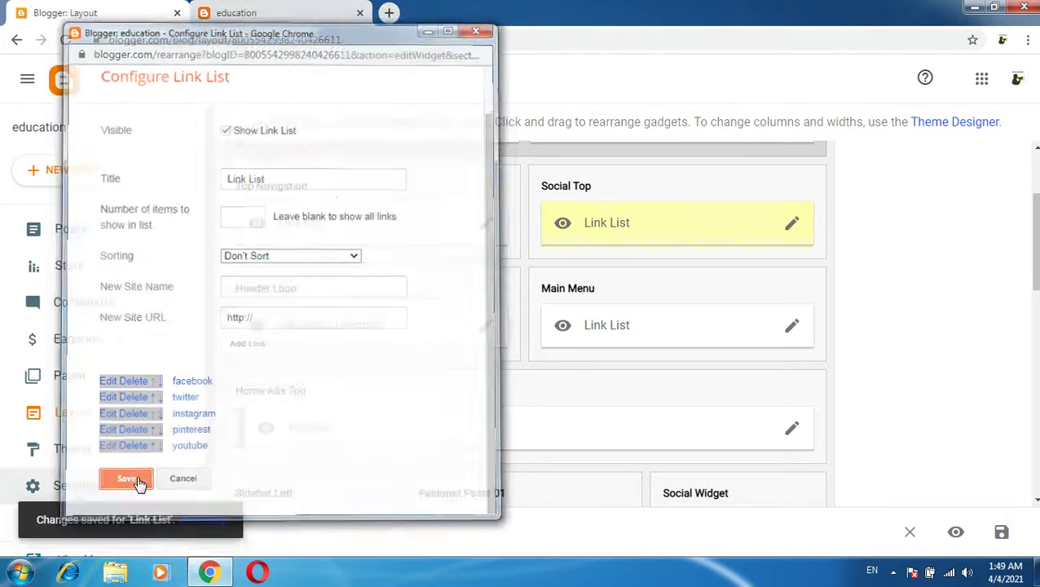
Reload the live blog to check the youtube icon among the header's social links.
click(285, 16)
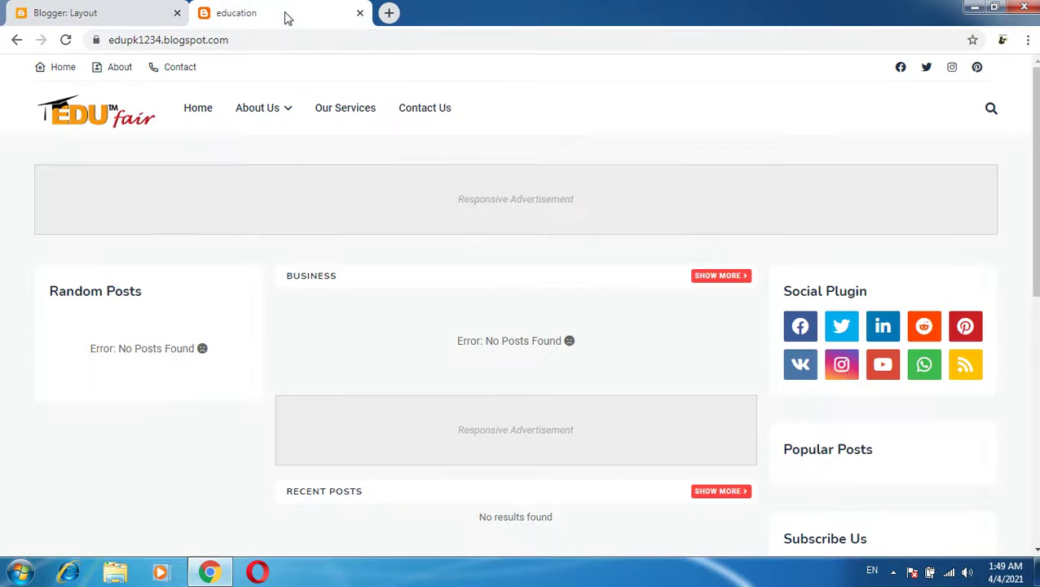
click(391, 40)
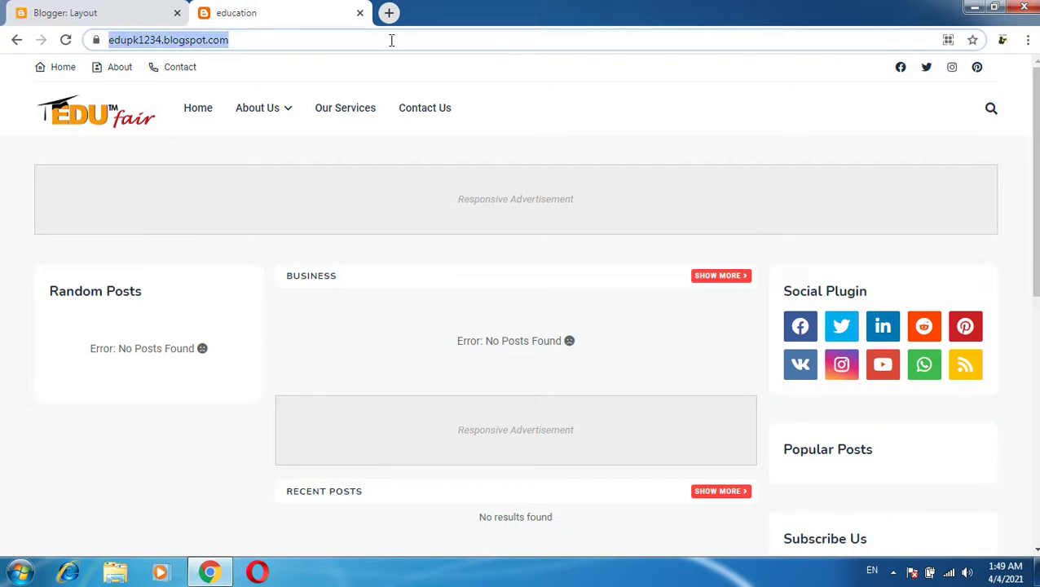
key(Return)
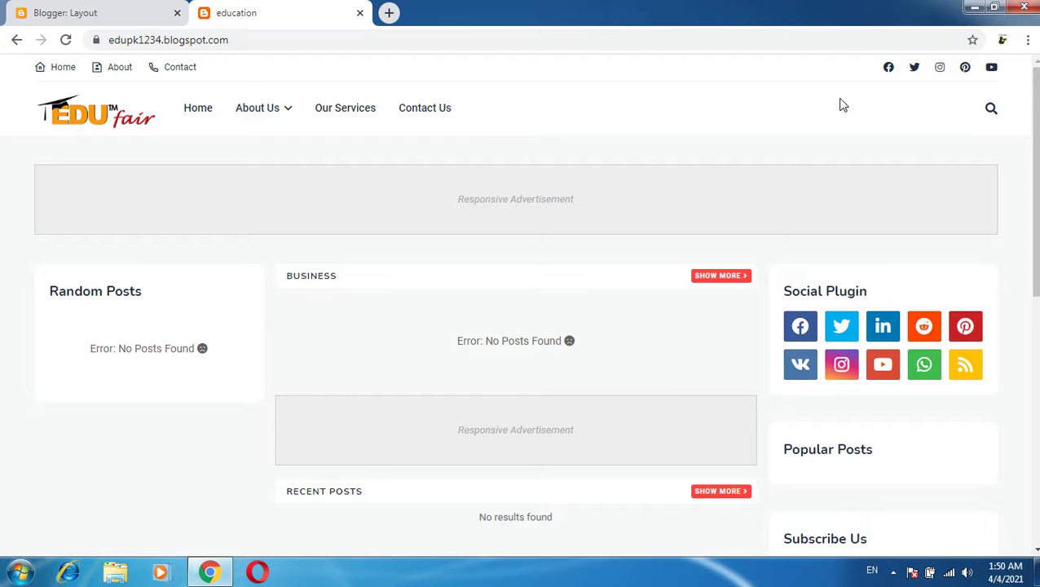
Open the Social Top link list in the Blogger layout for editing and clear the facebook link's URL.
click(109, 13)
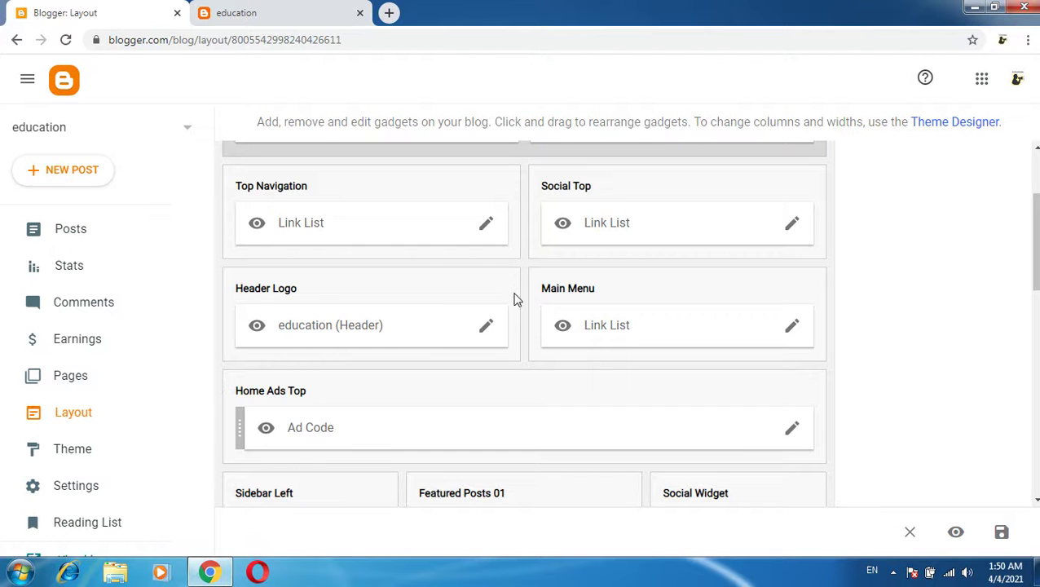
click(792, 225)
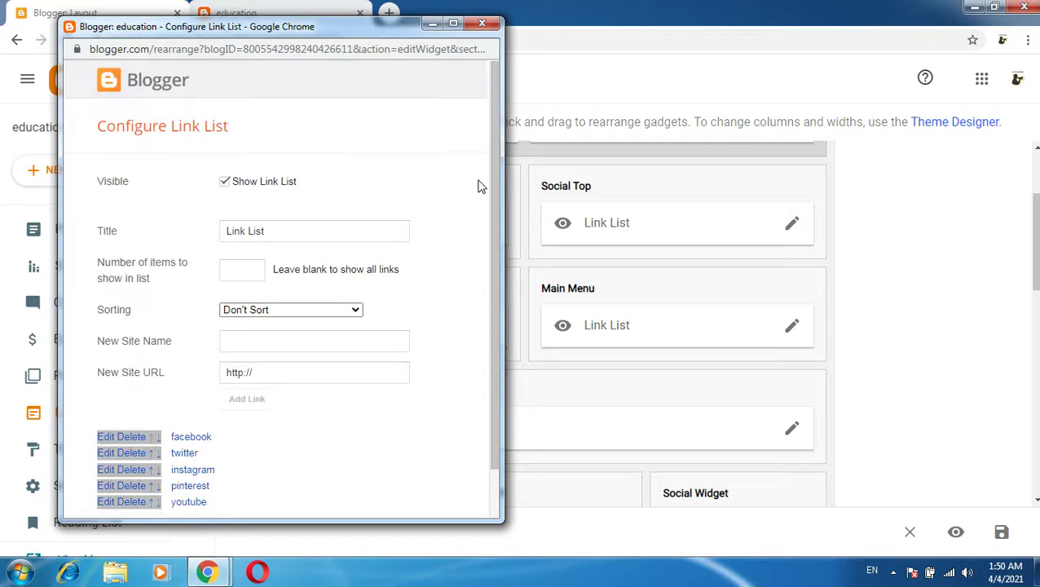
drag(493, 170, 491, 307)
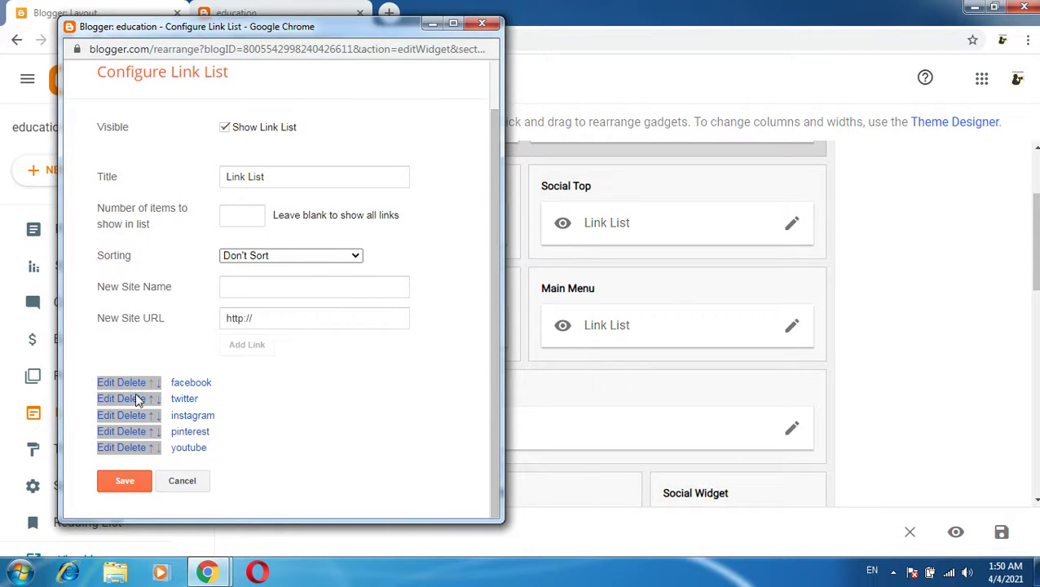
click(103, 384)
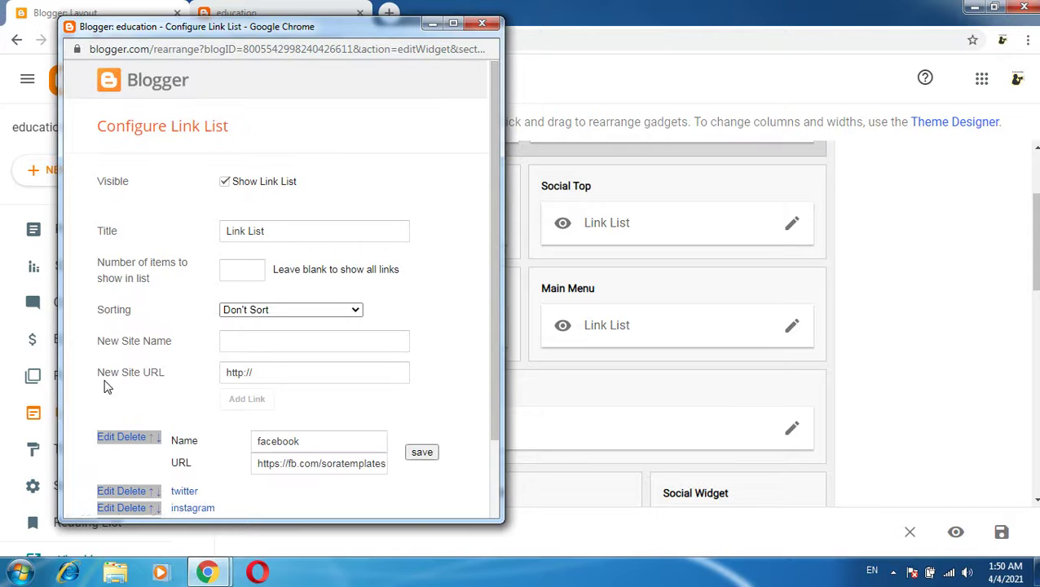
drag(497, 313, 501, 420)
click(343, 373)
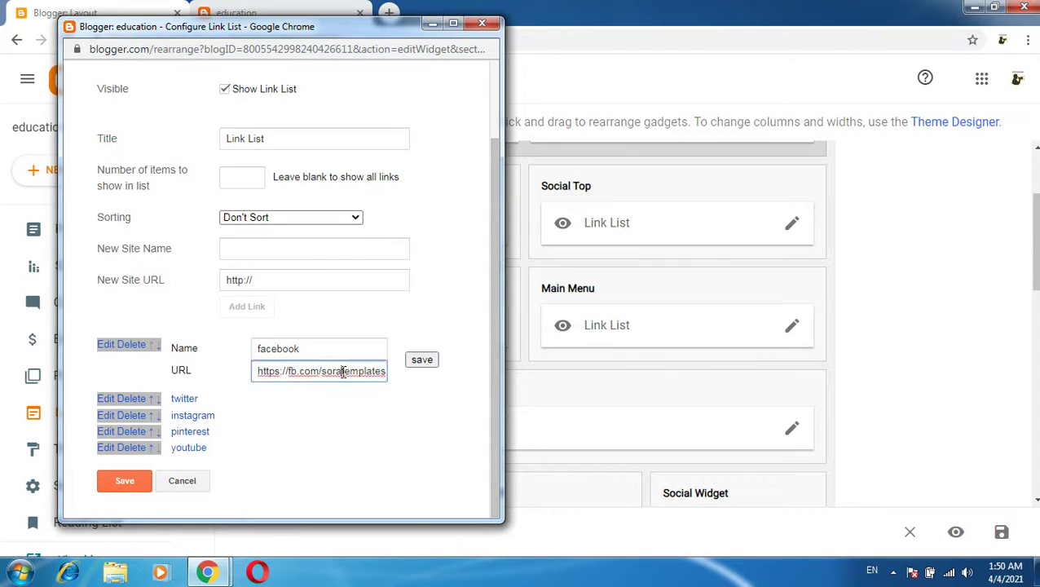
click(259, 370)
drag(261, 371, 447, 389)
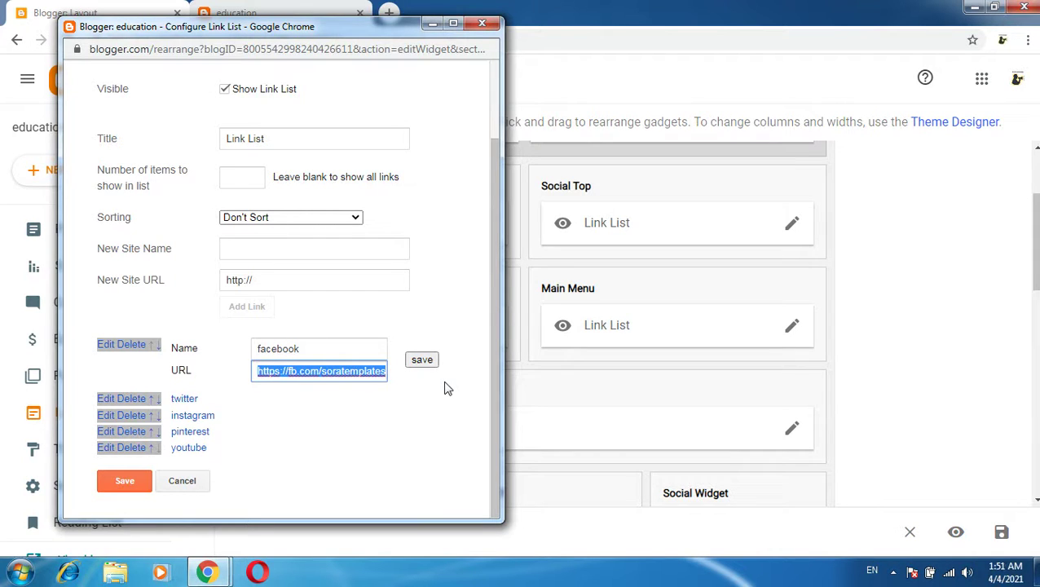
key(BackSpace)
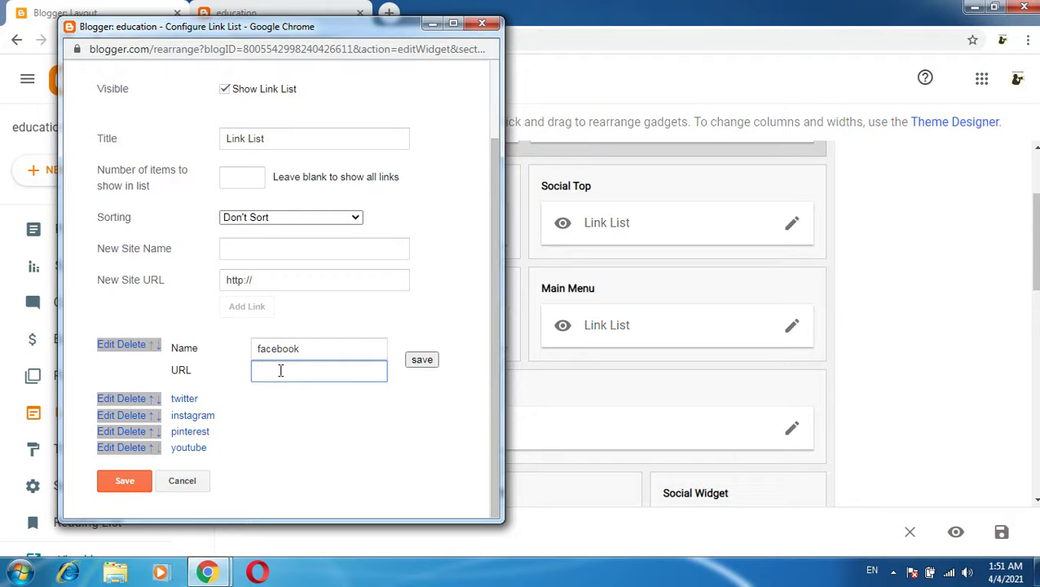
click(390, 388)
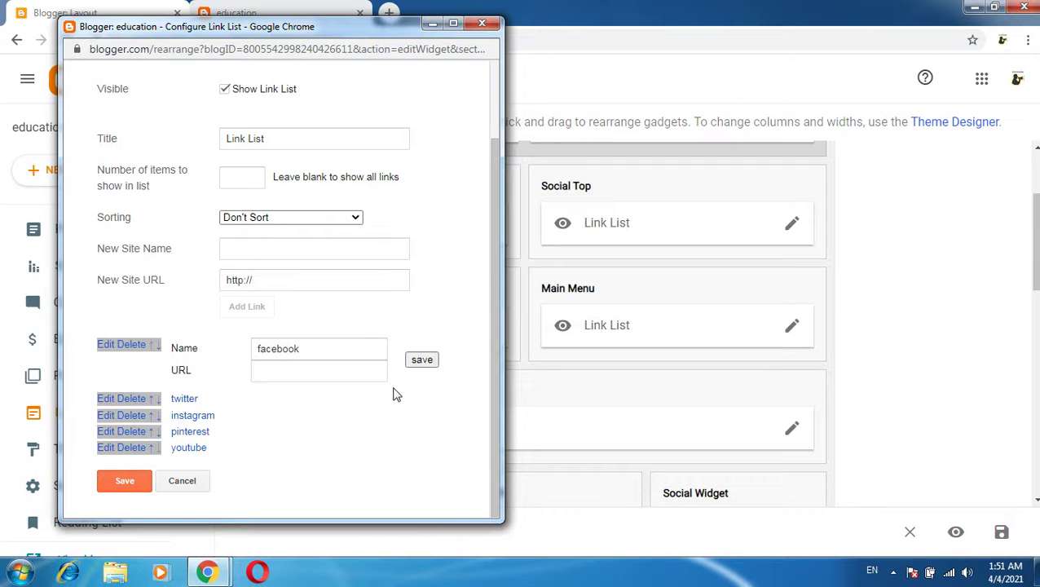
Clear the placeholder URLs of the twitter and instagram links in the Social Top list.
click(106, 399)
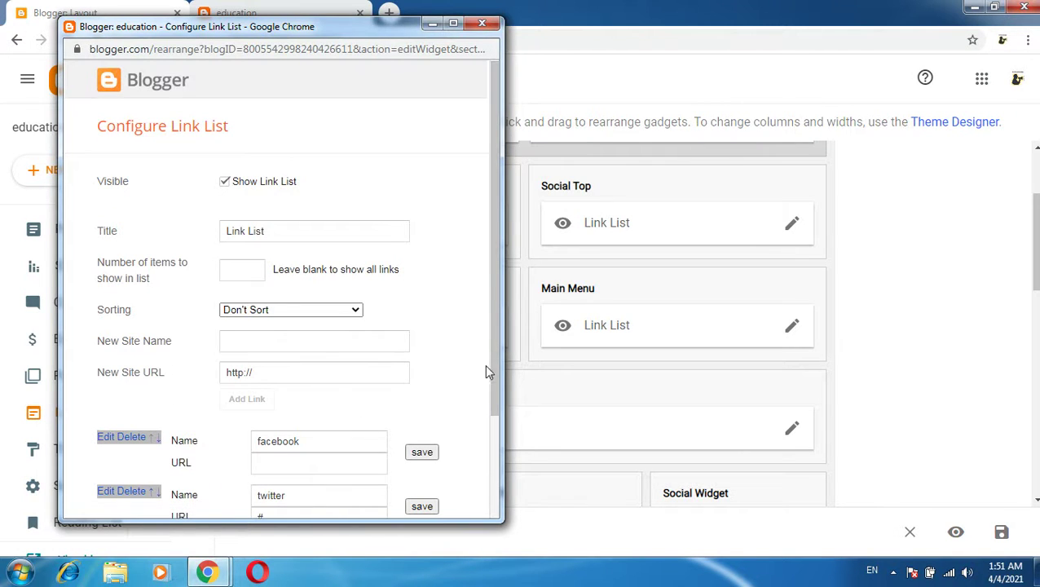
scroll(495, 395, down, 3)
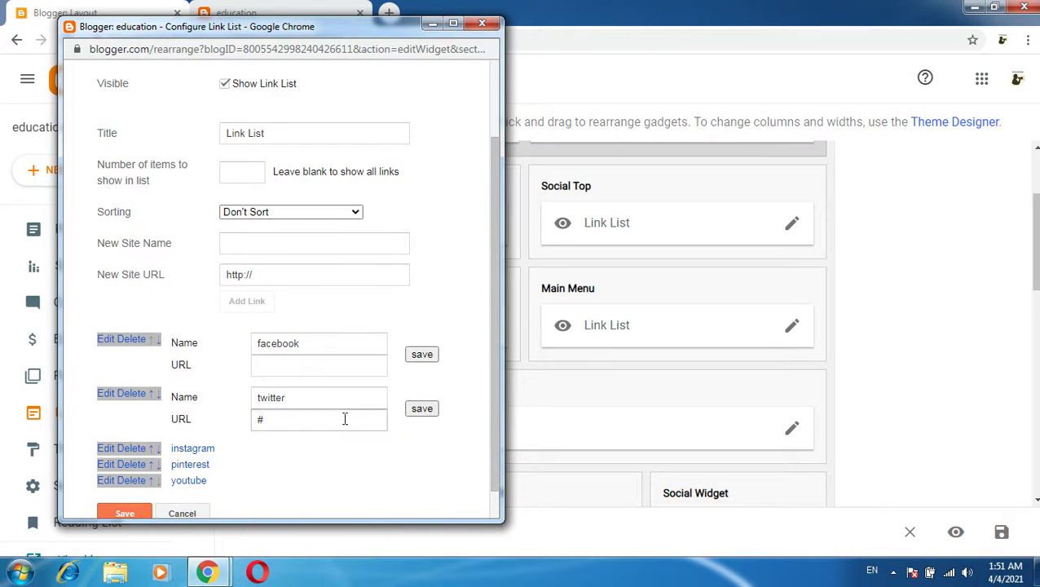
drag(346, 420, 197, 429)
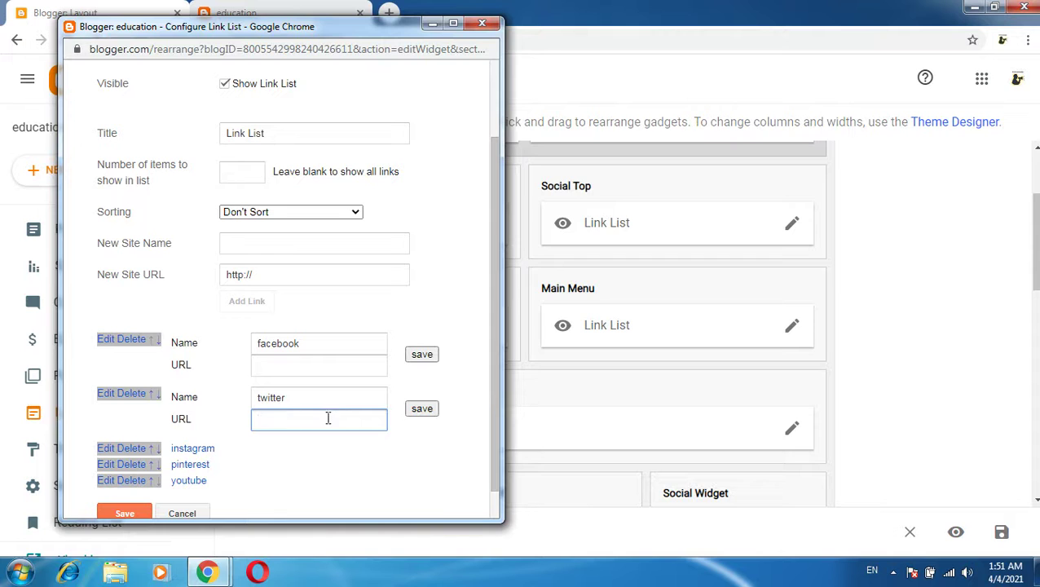
click(106, 452)
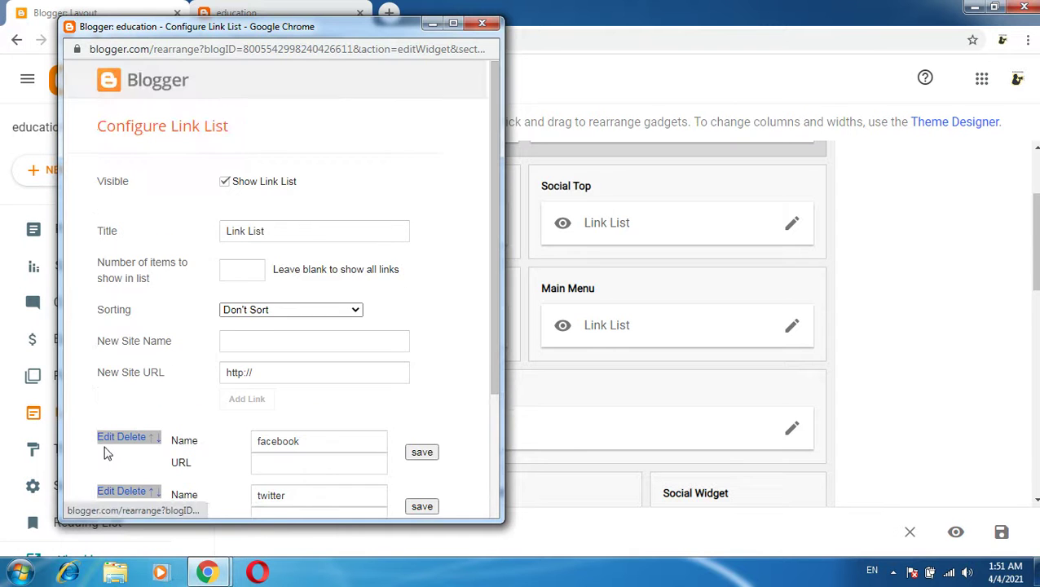
drag(497, 364, 501, 447)
click(352, 405)
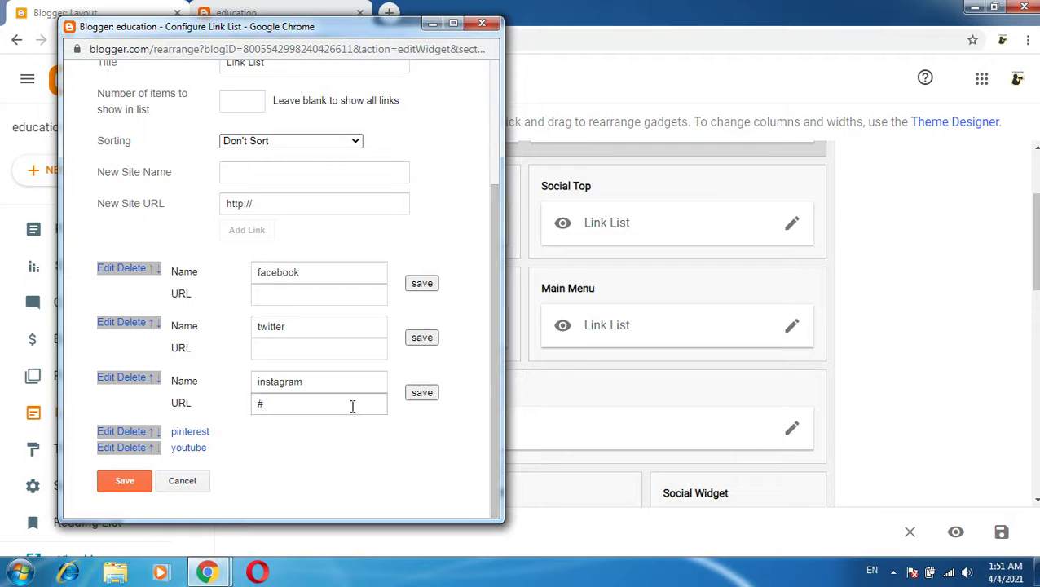
double_click(262, 405)
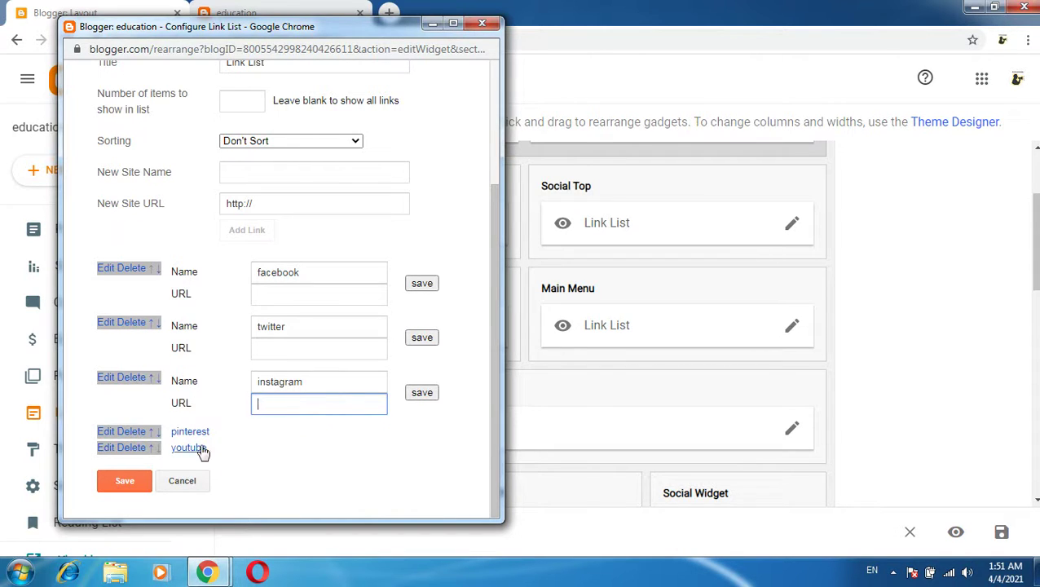
Clear the placeholder URL of the pinterest link in the Social Top list.
click(105, 432)
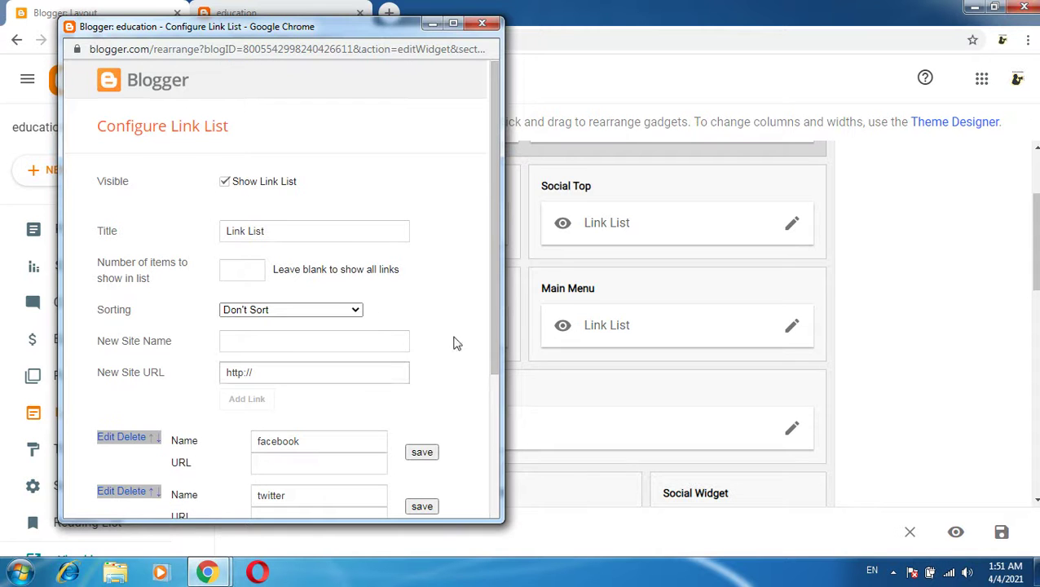
drag(494, 304, 503, 510)
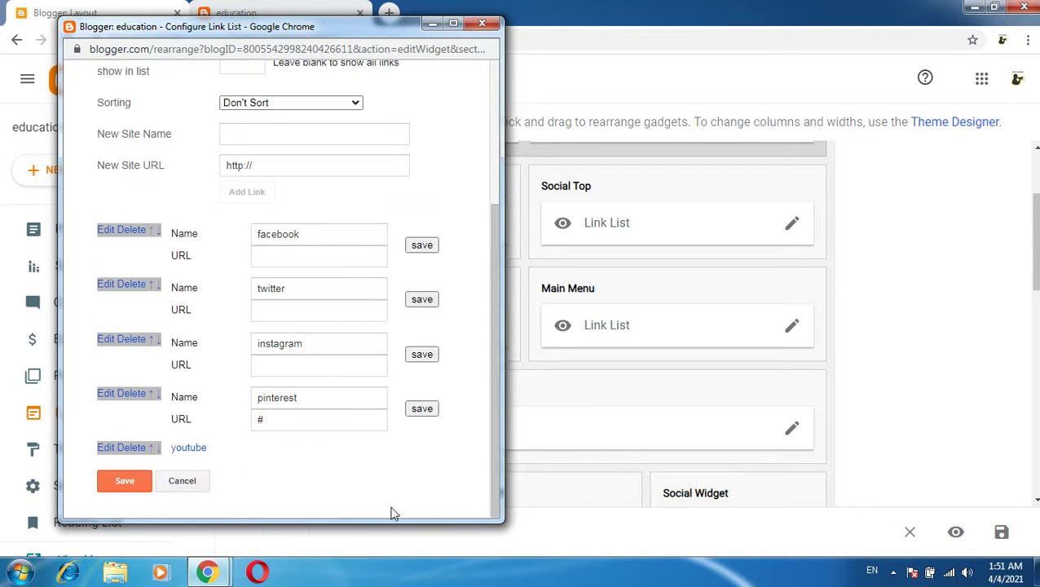
drag(272, 420, 220, 427)
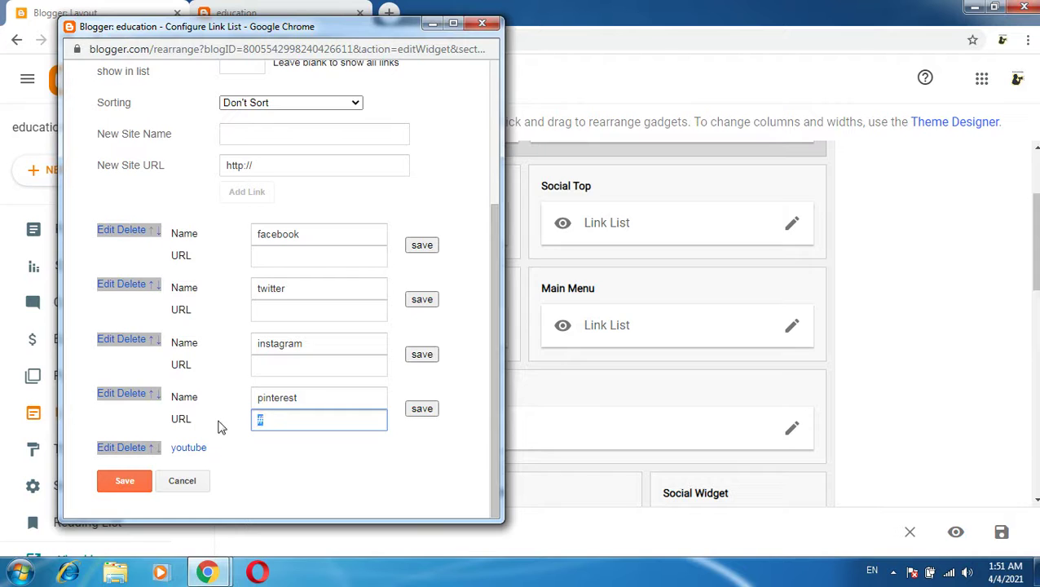
key(BackSpace)
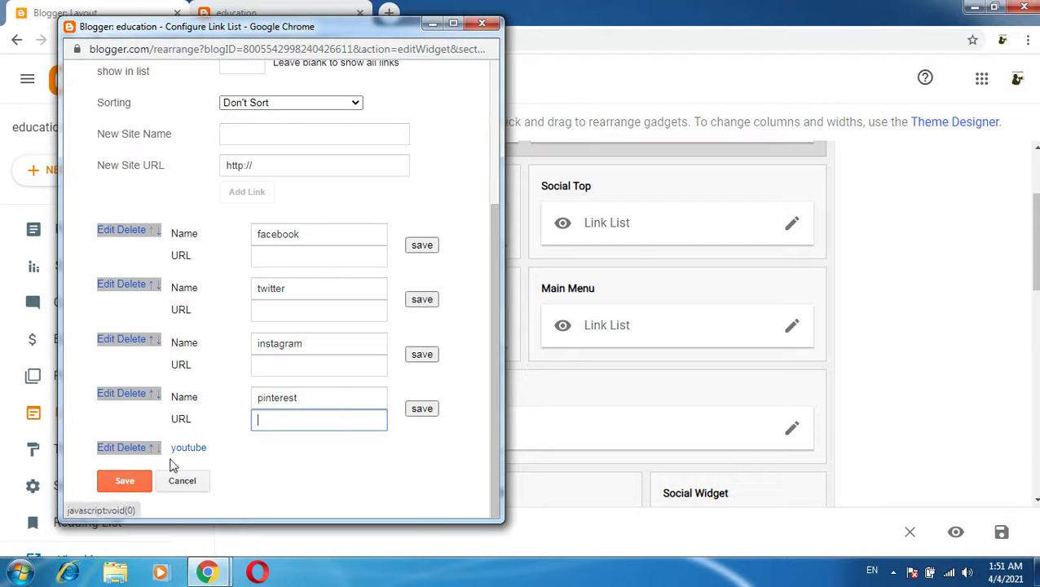
Clear the placeholder URL of the youtube link and save the Social Top link list.
click(109, 449)
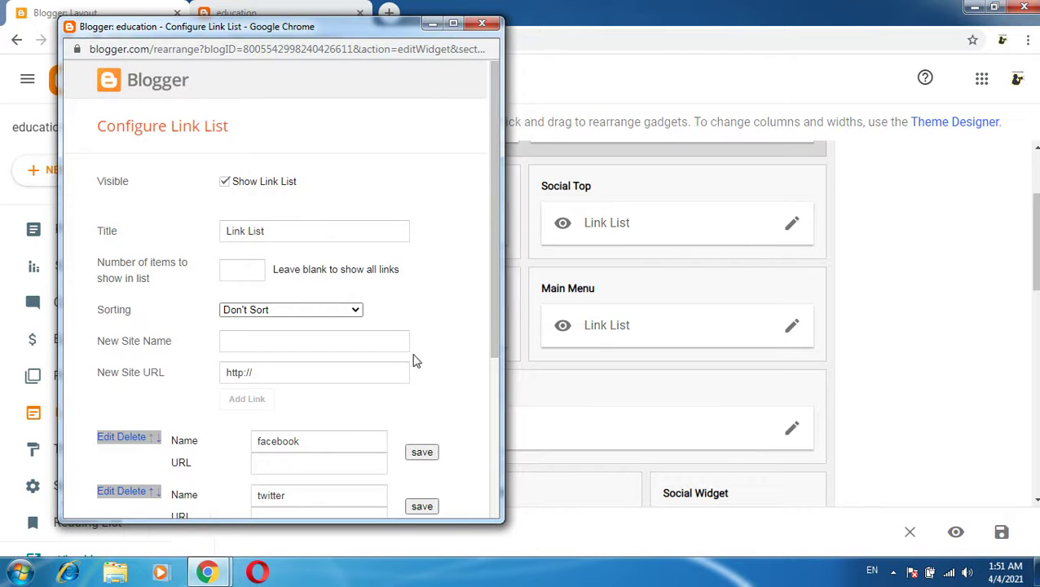
drag(488, 326, 499, 500)
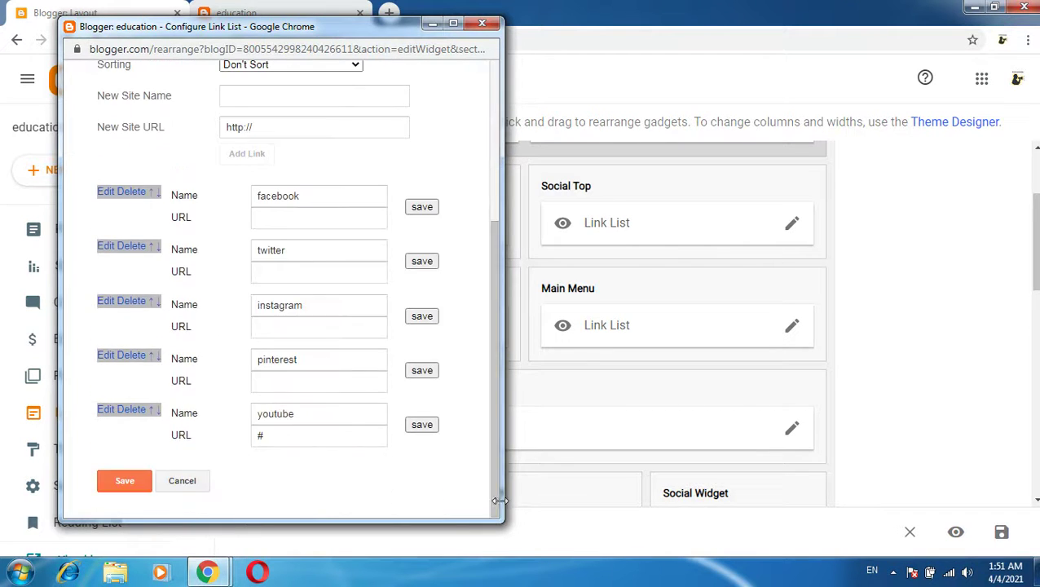
click(295, 433)
drag(295, 433, 217, 422)
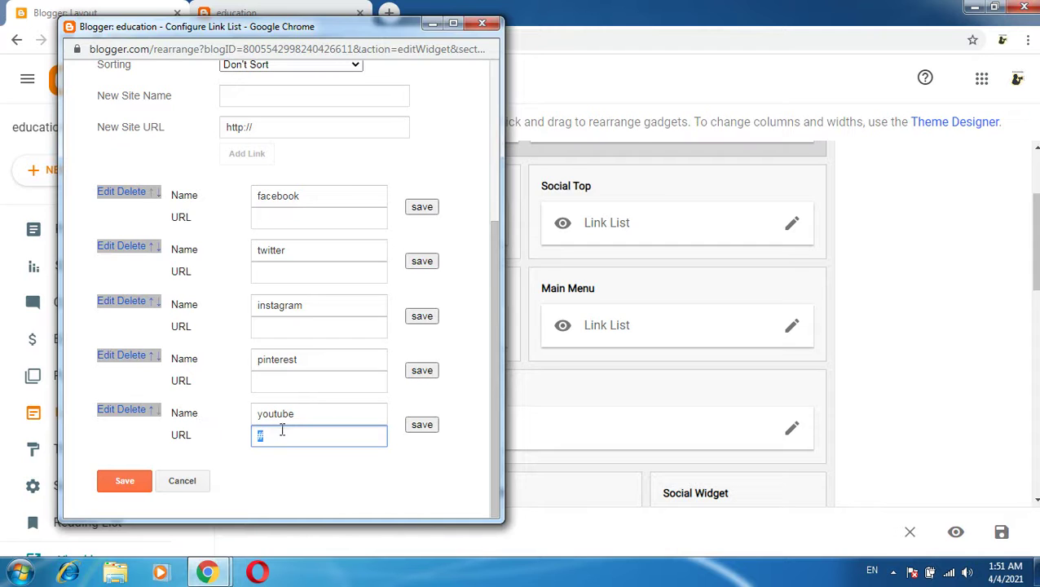
key(BackSpace)
click(124, 482)
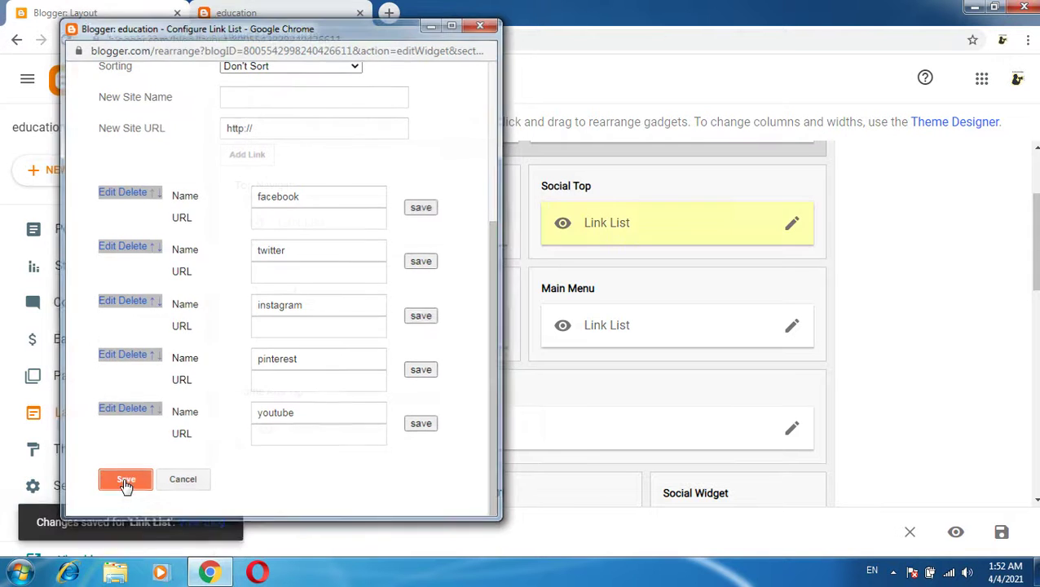
Reload the live blog edupk1234.blogspot.com to check the header's social icons with the URLs cleared.
click(272, 13)
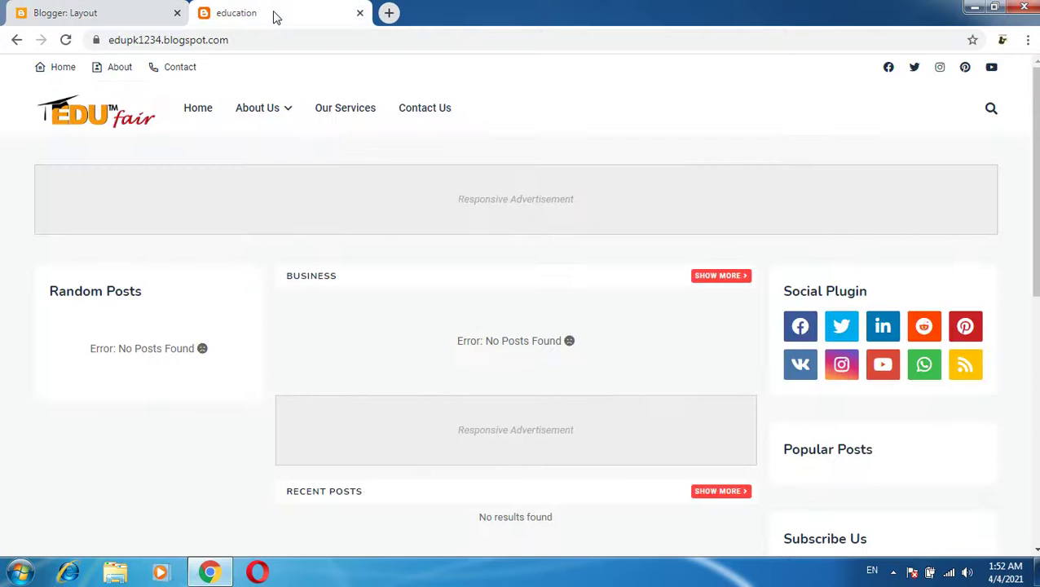
click(271, 37)
key(Return)
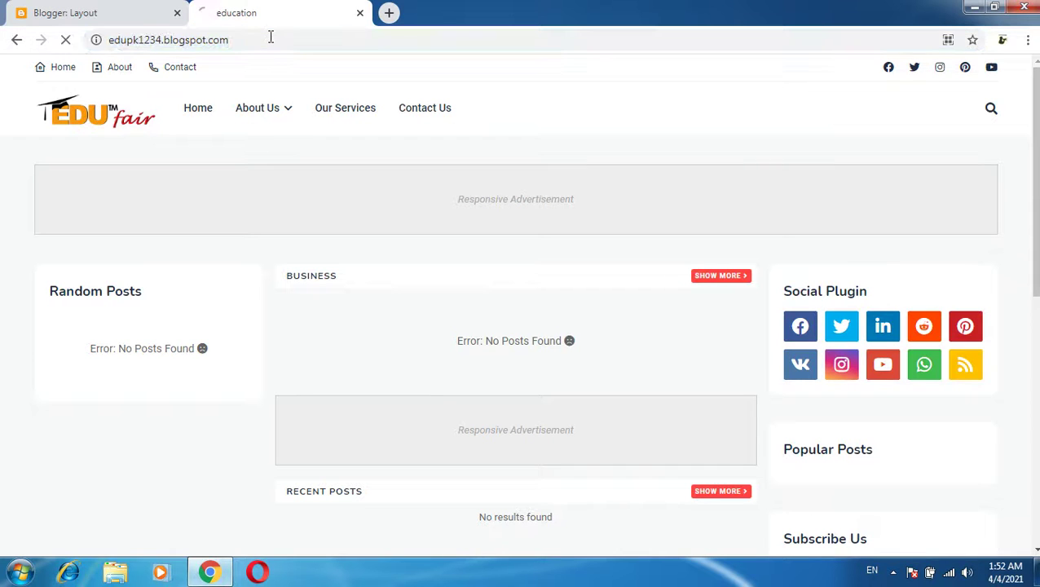